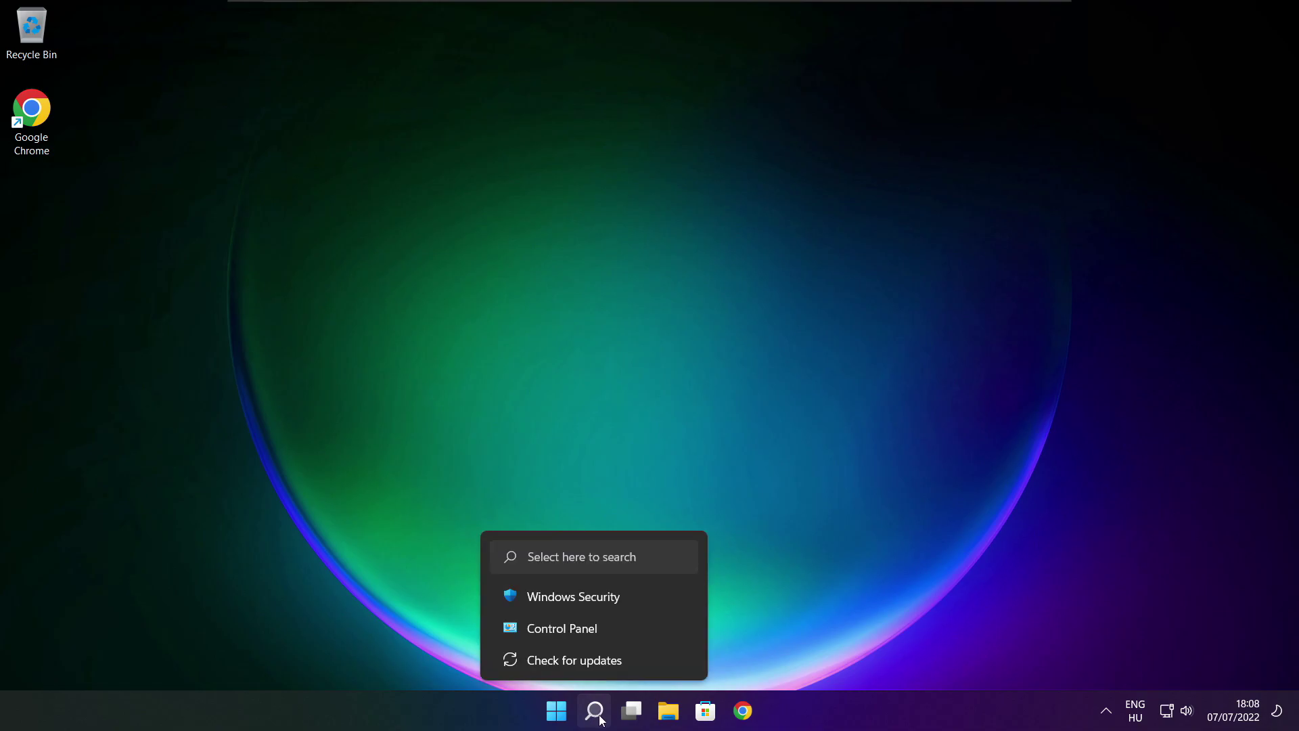
- Search Windows for 'device manager'
left_click(598, 712)
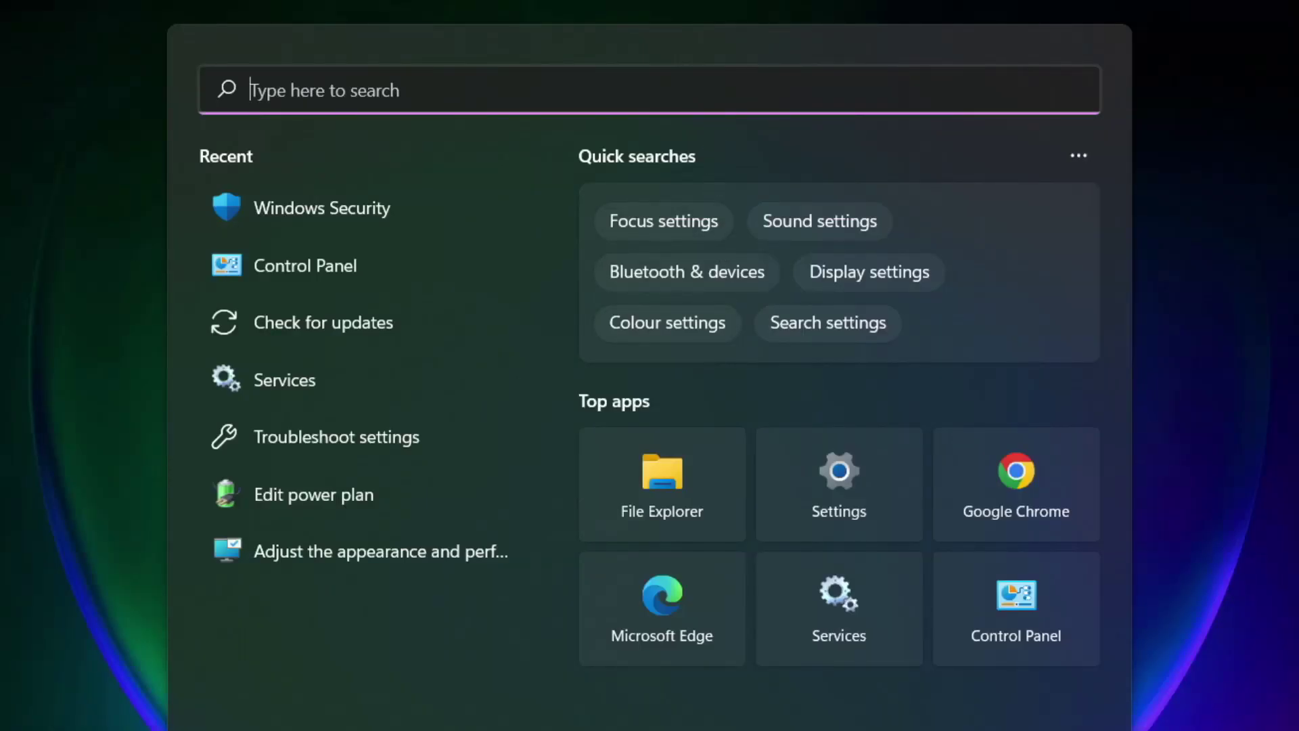
type("devic")
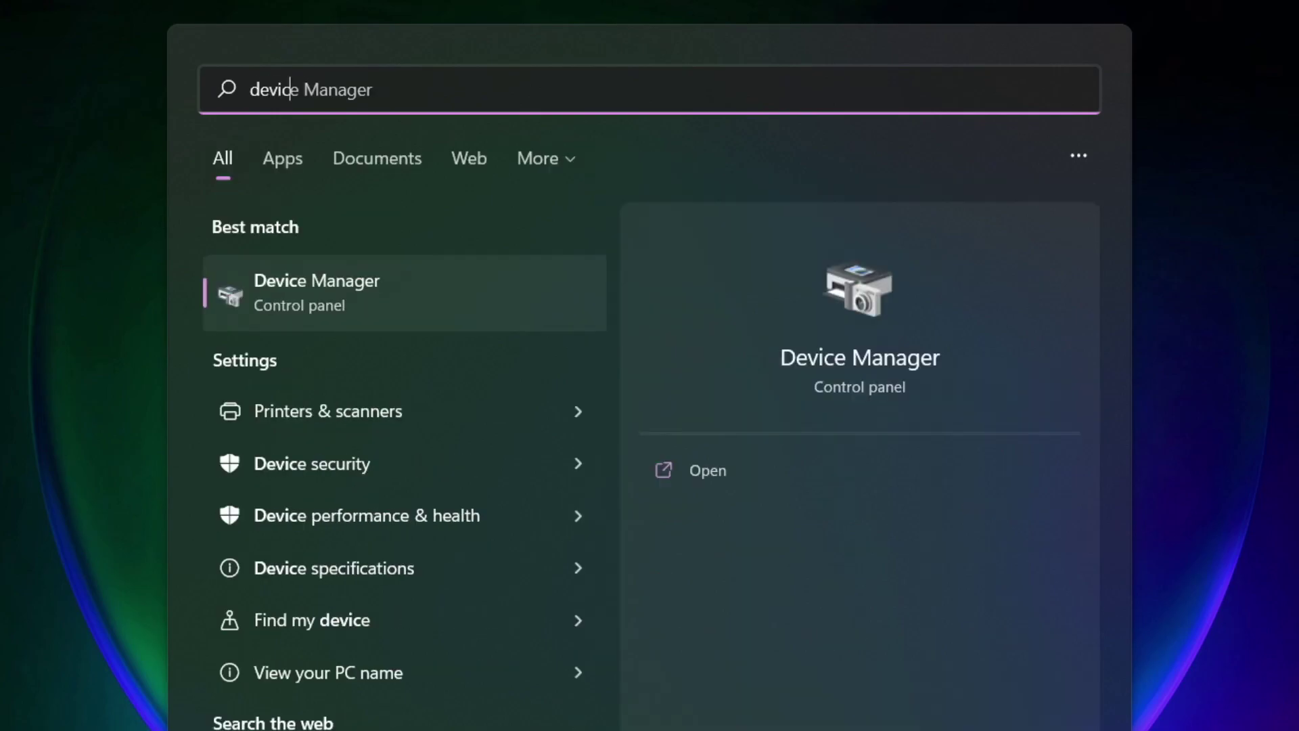
type("e manager")
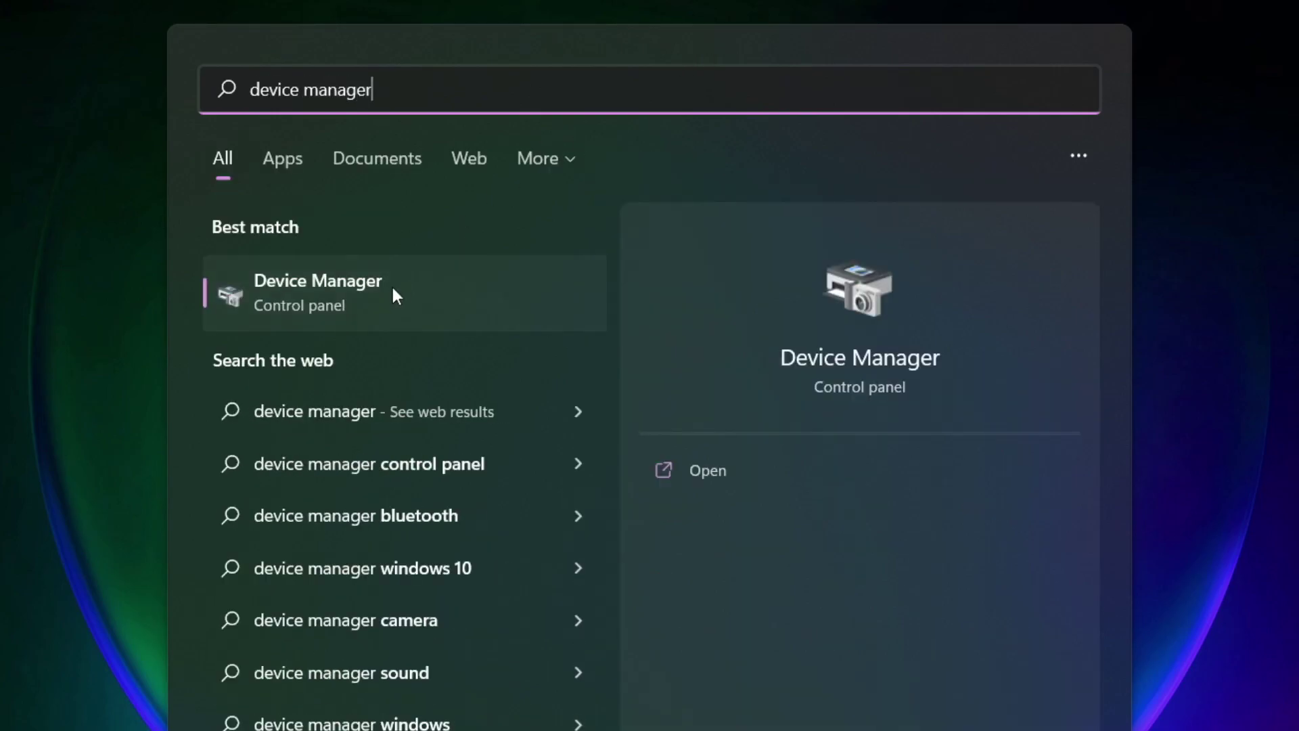
- Open Device Manager maximized and auto-search for a newer VMware SVGA 3D display driver
left_click(477, 298)
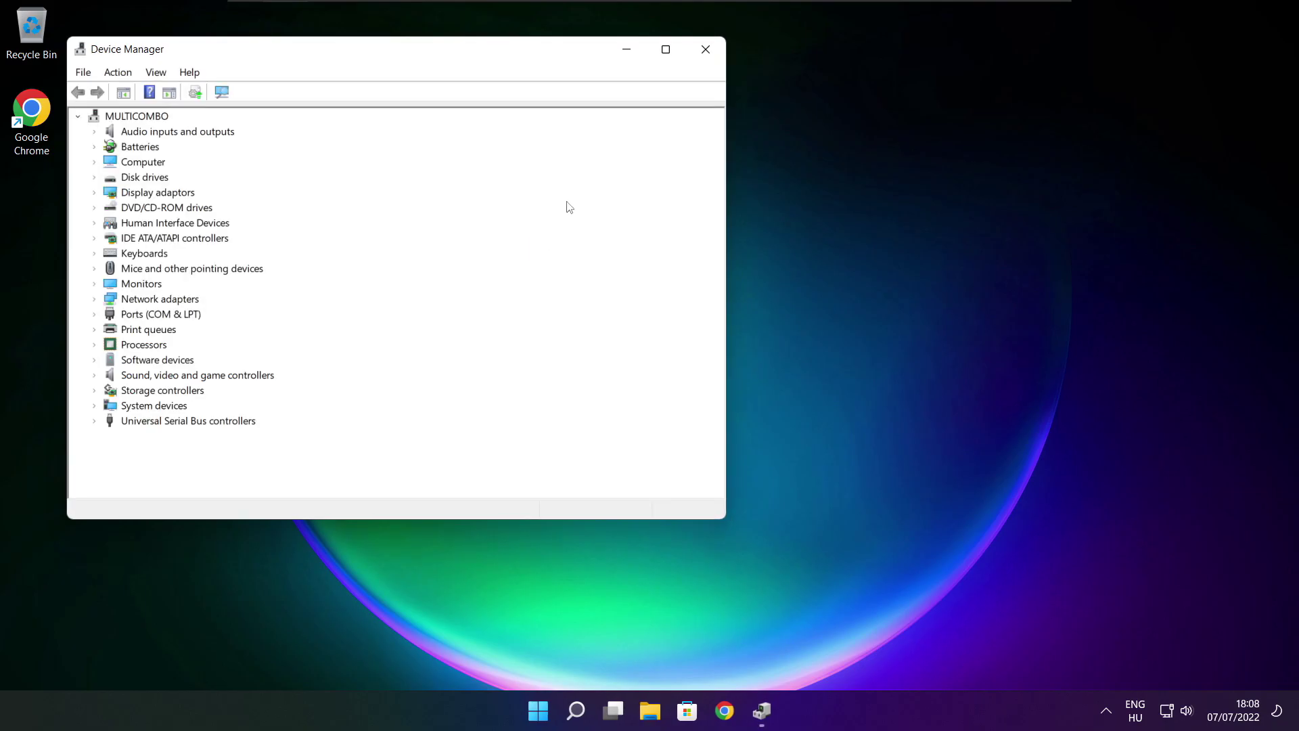
left_click(666, 50)
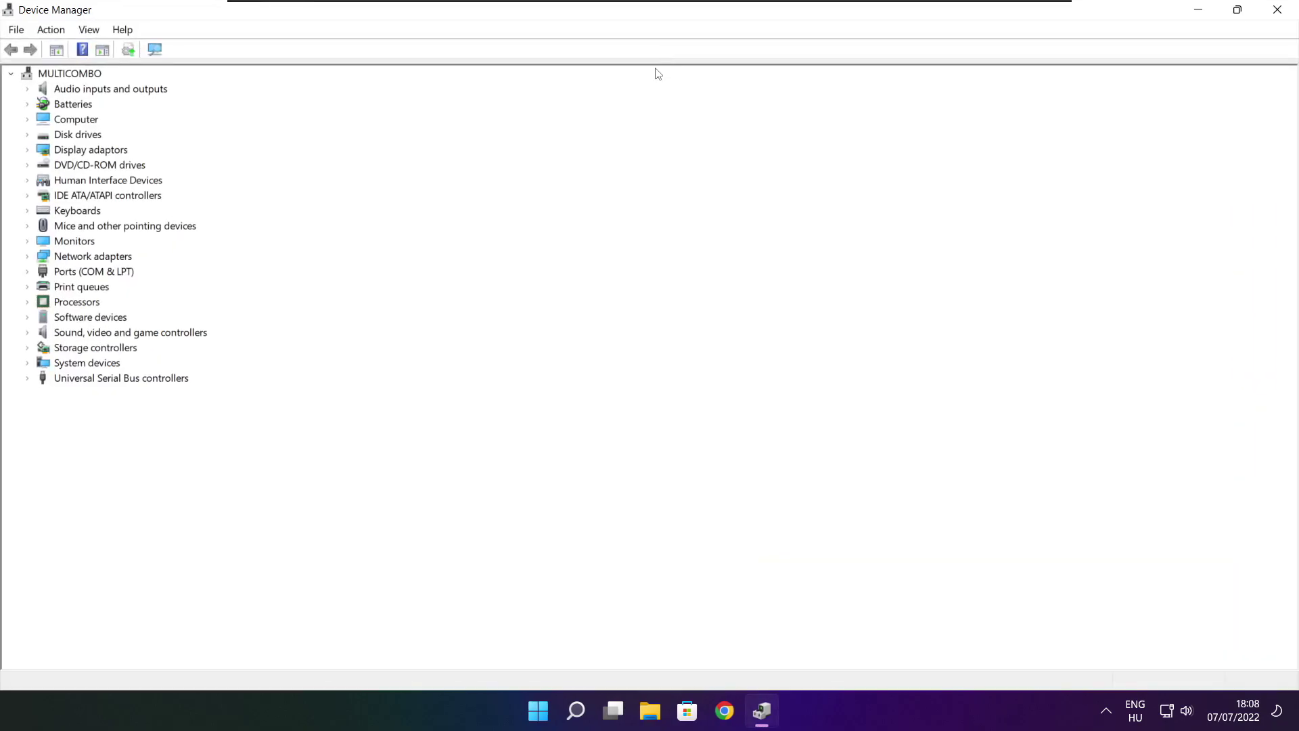
left_click(71, 151)
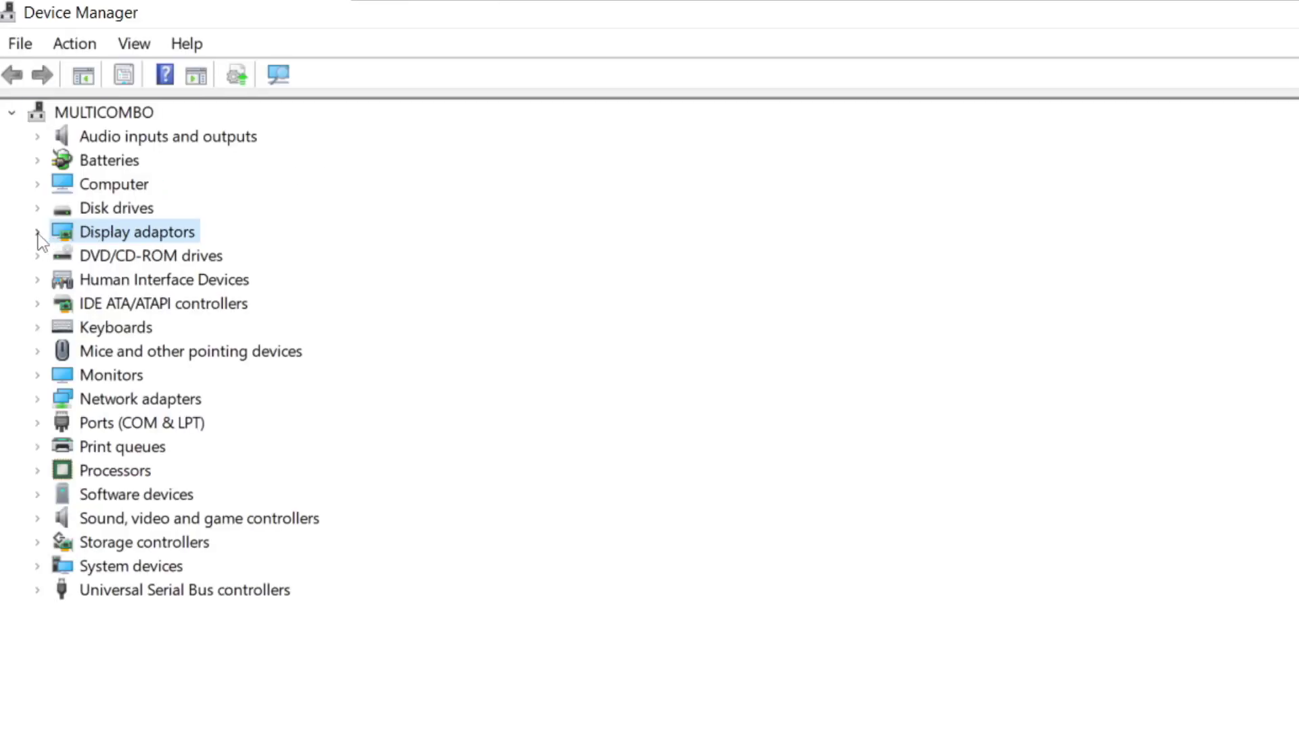
left_click(38, 232)
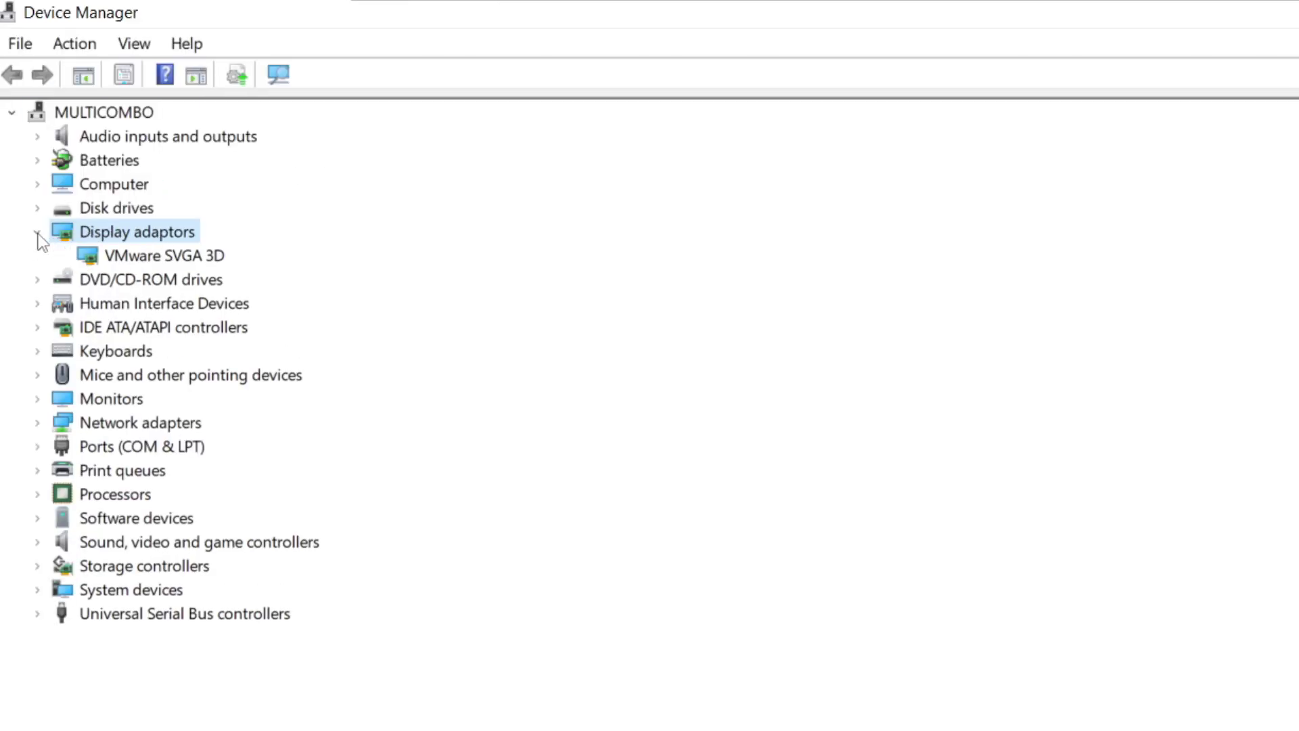
left_click(218, 258)
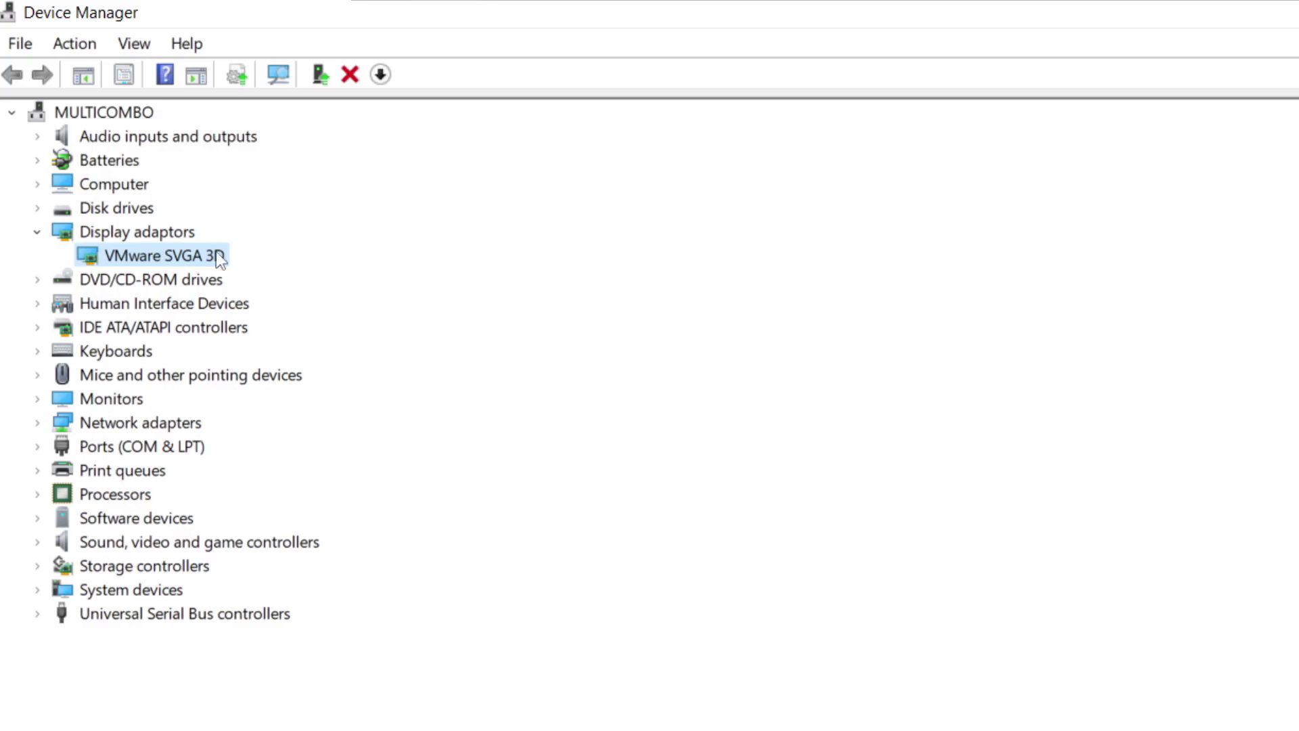
right_click(140, 256)
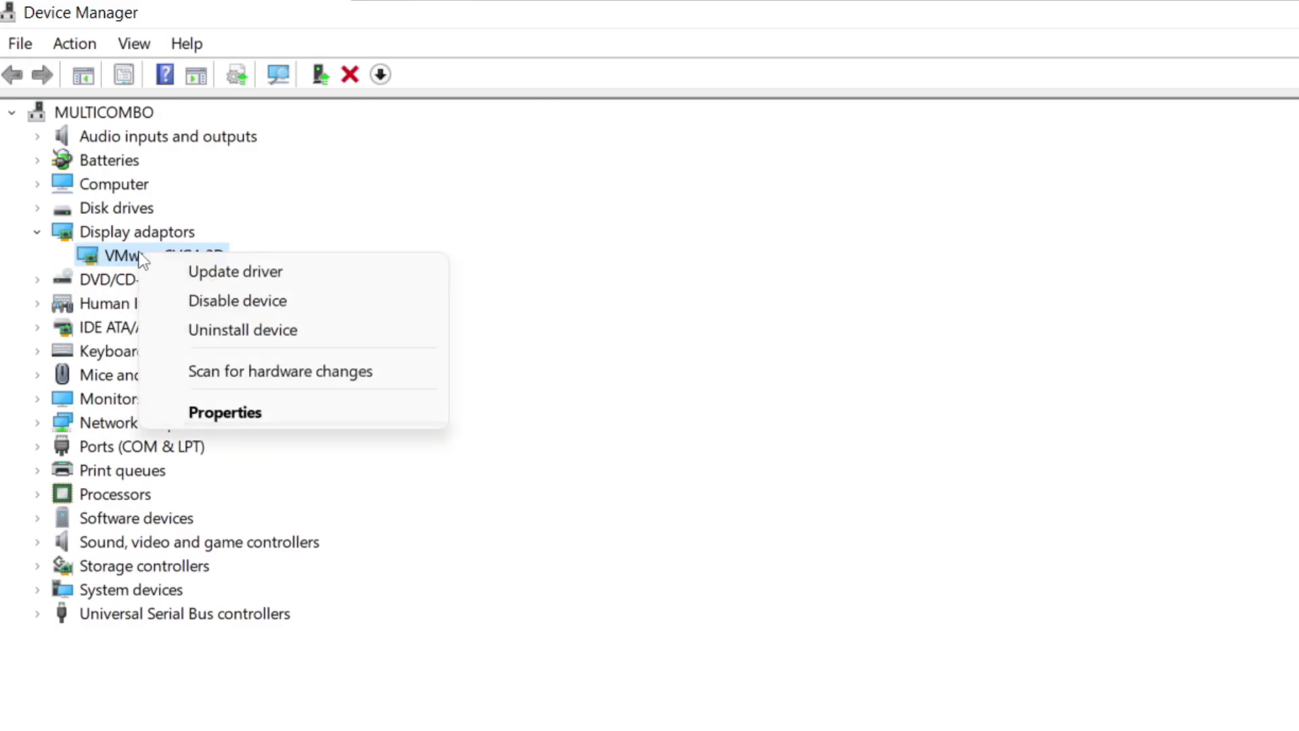
left_click(287, 273)
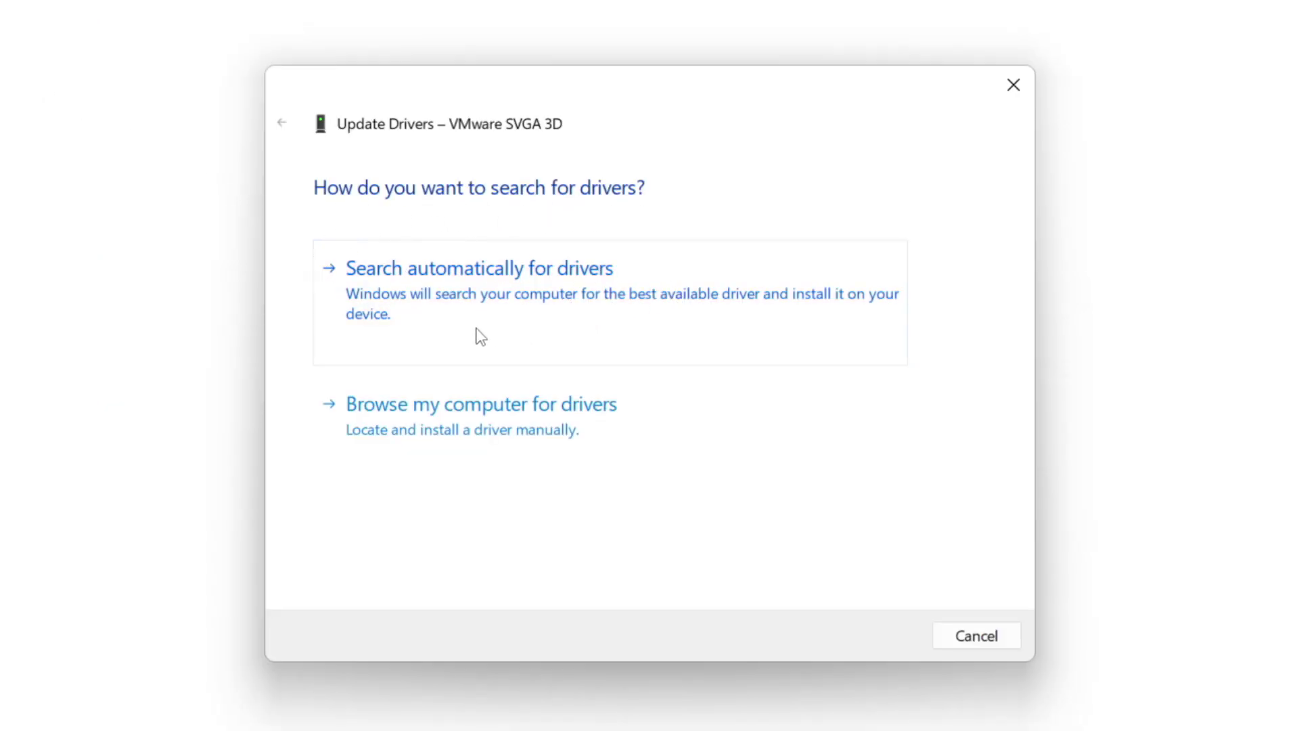
left_click(570, 306)
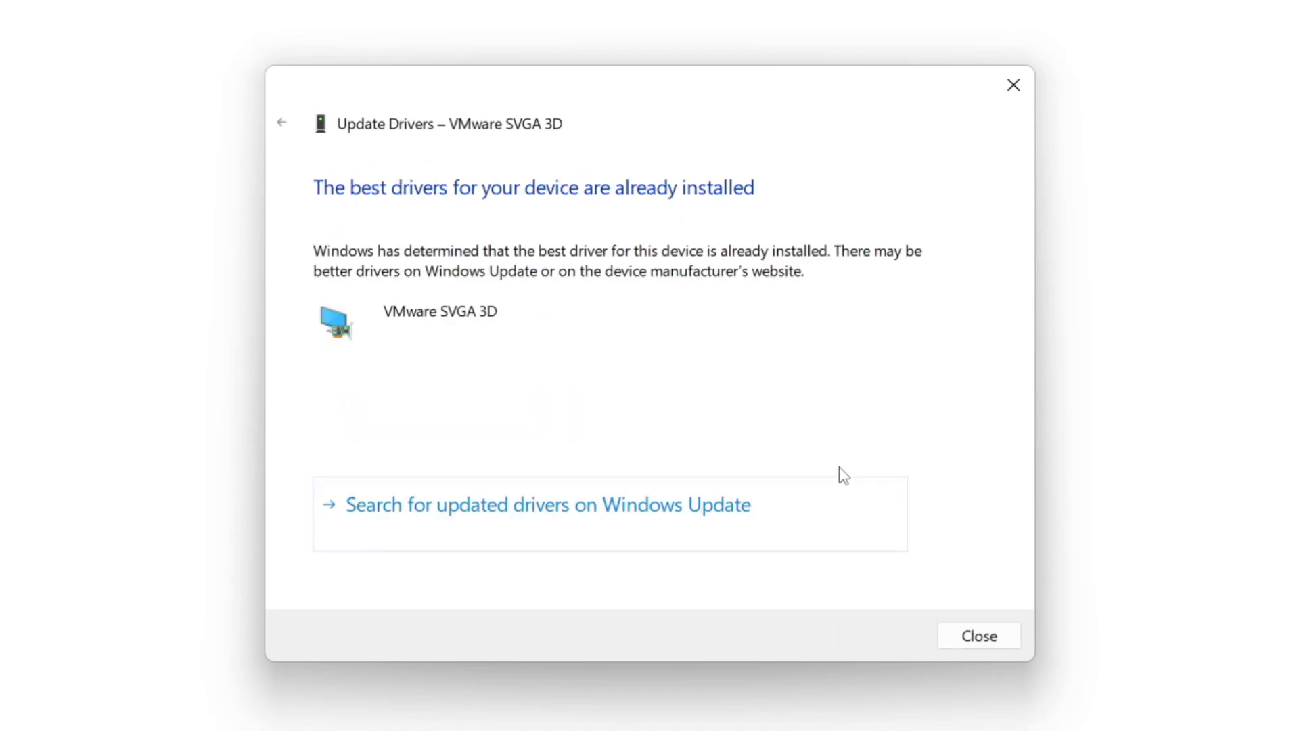
left_click(978, 637)
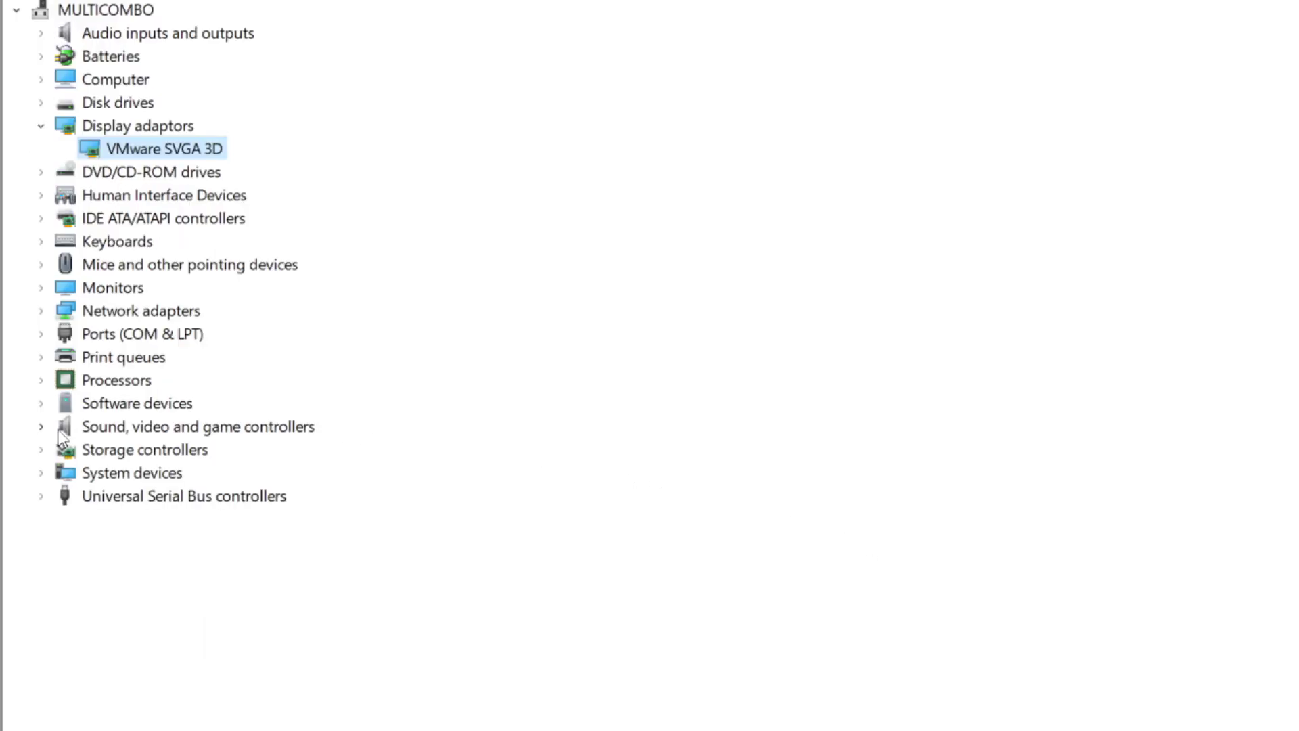
- Auto-search for a newer High Definition Audio Device driver, then close Device Manager
left_click(54, 429)
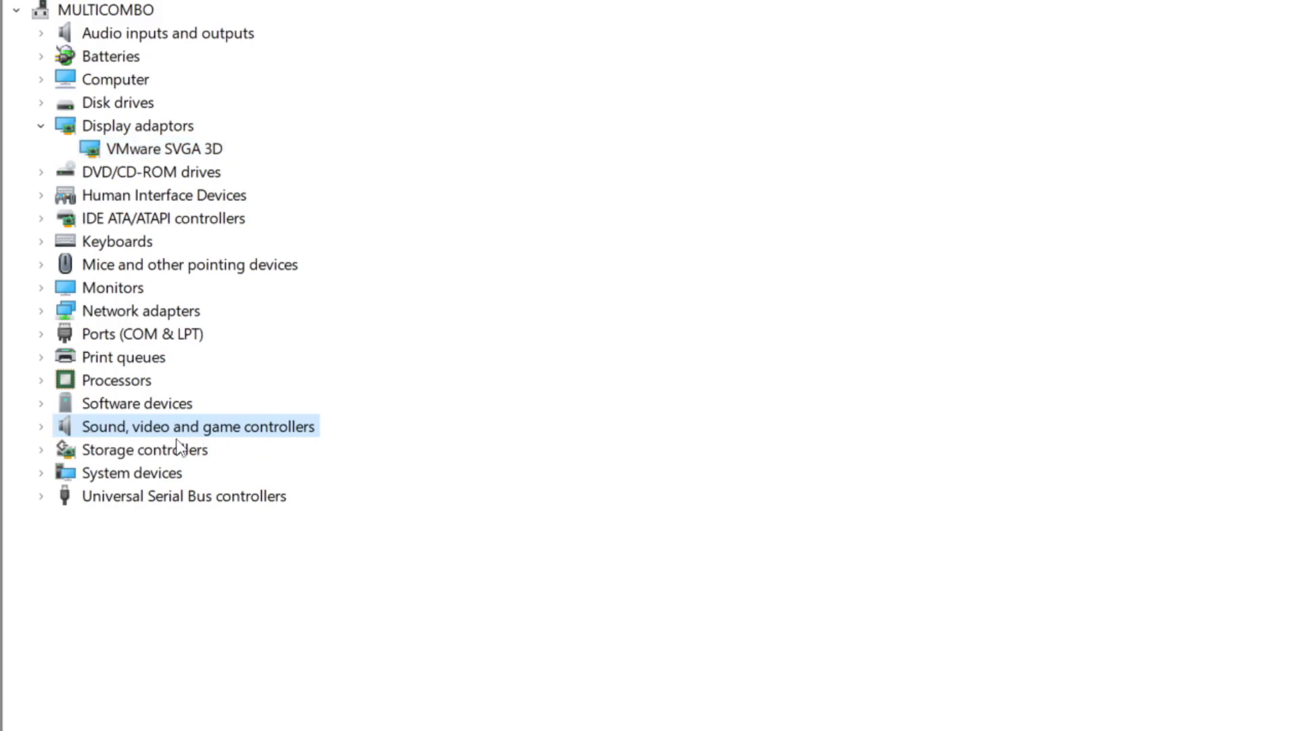
left_click(42, 428)
left_click(221, 452)
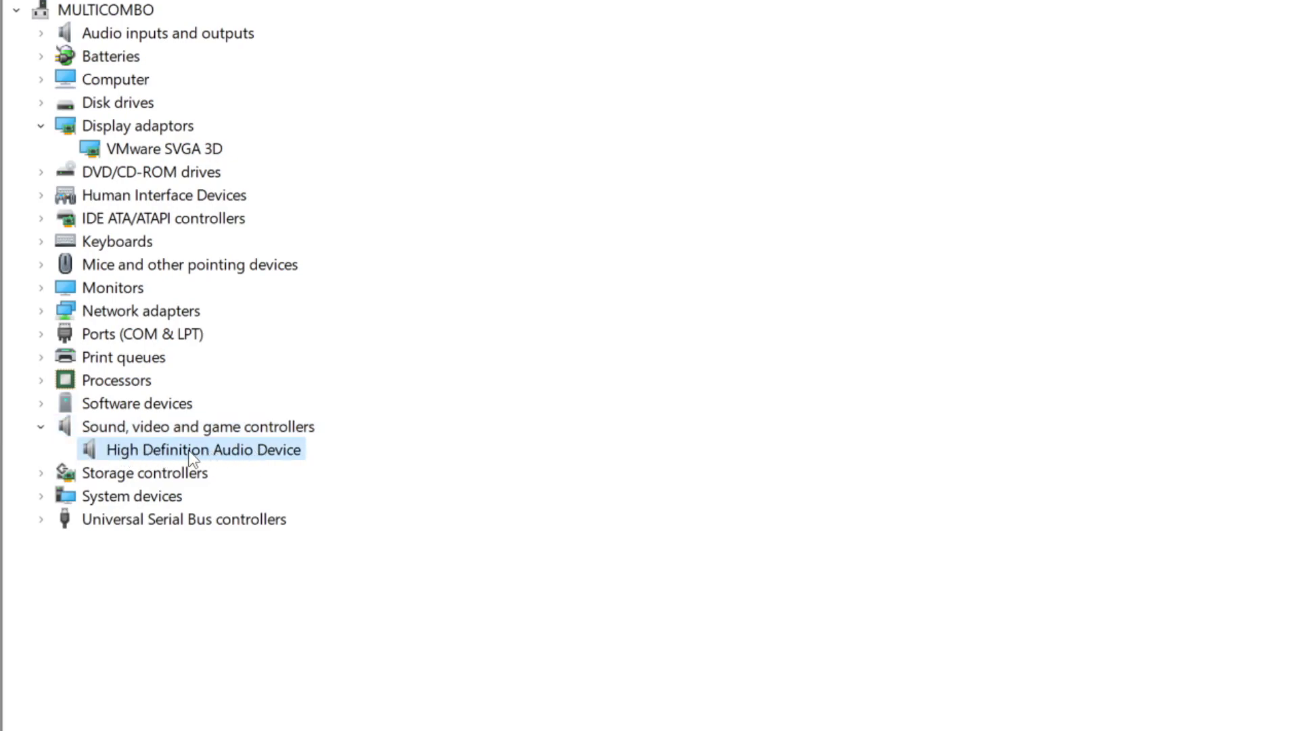
right_click(190, 455)
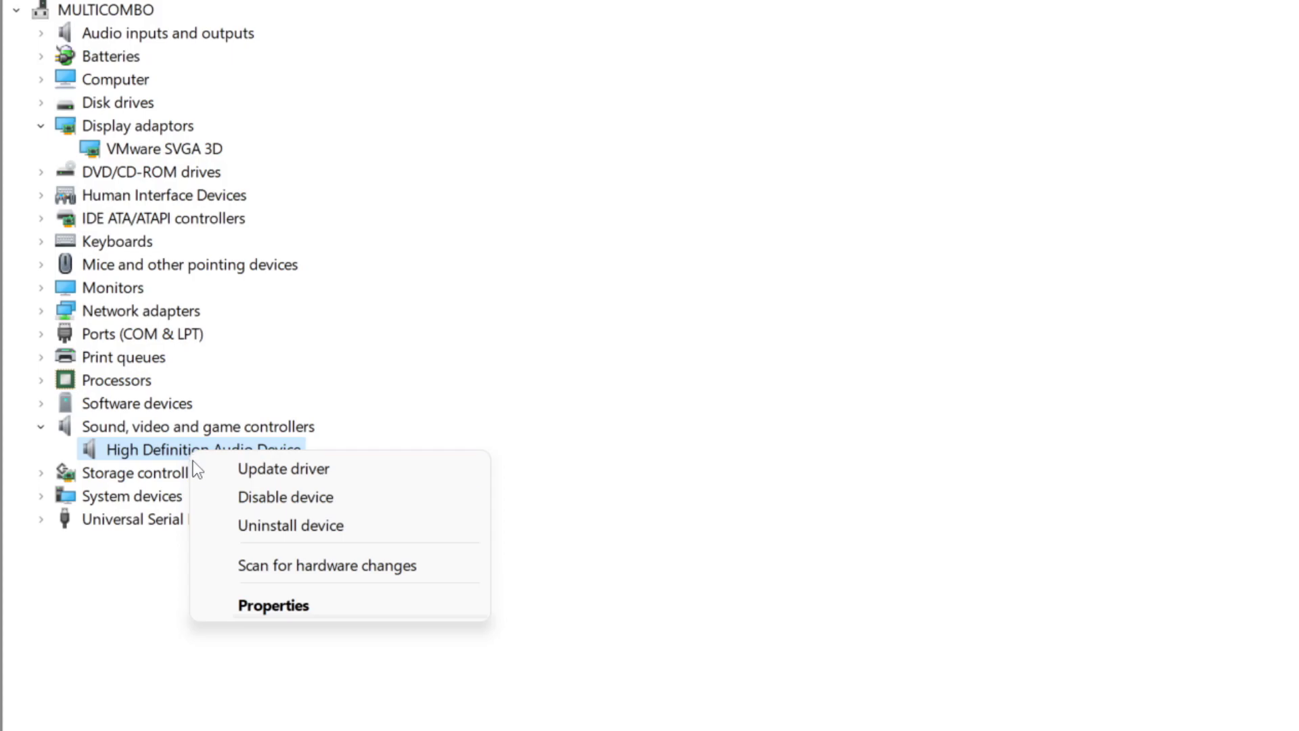
left_click(387, 478)
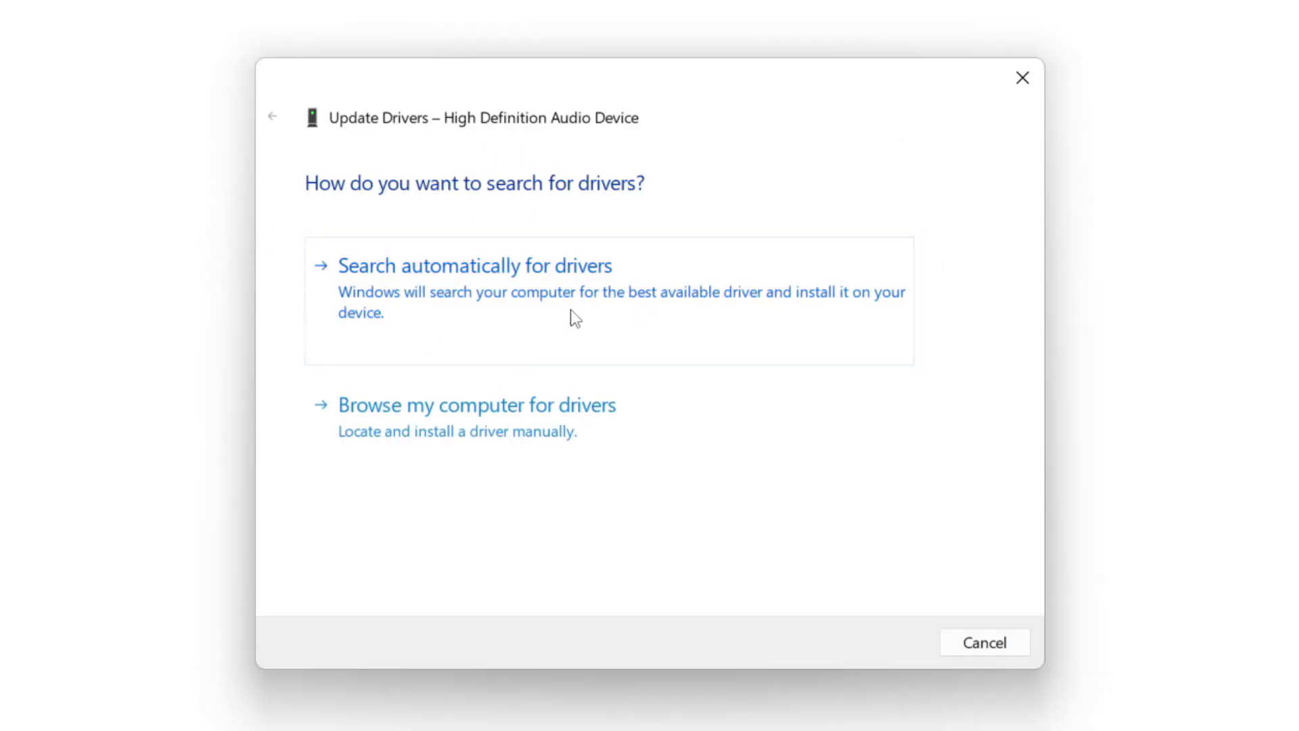
left_click(519, 299)
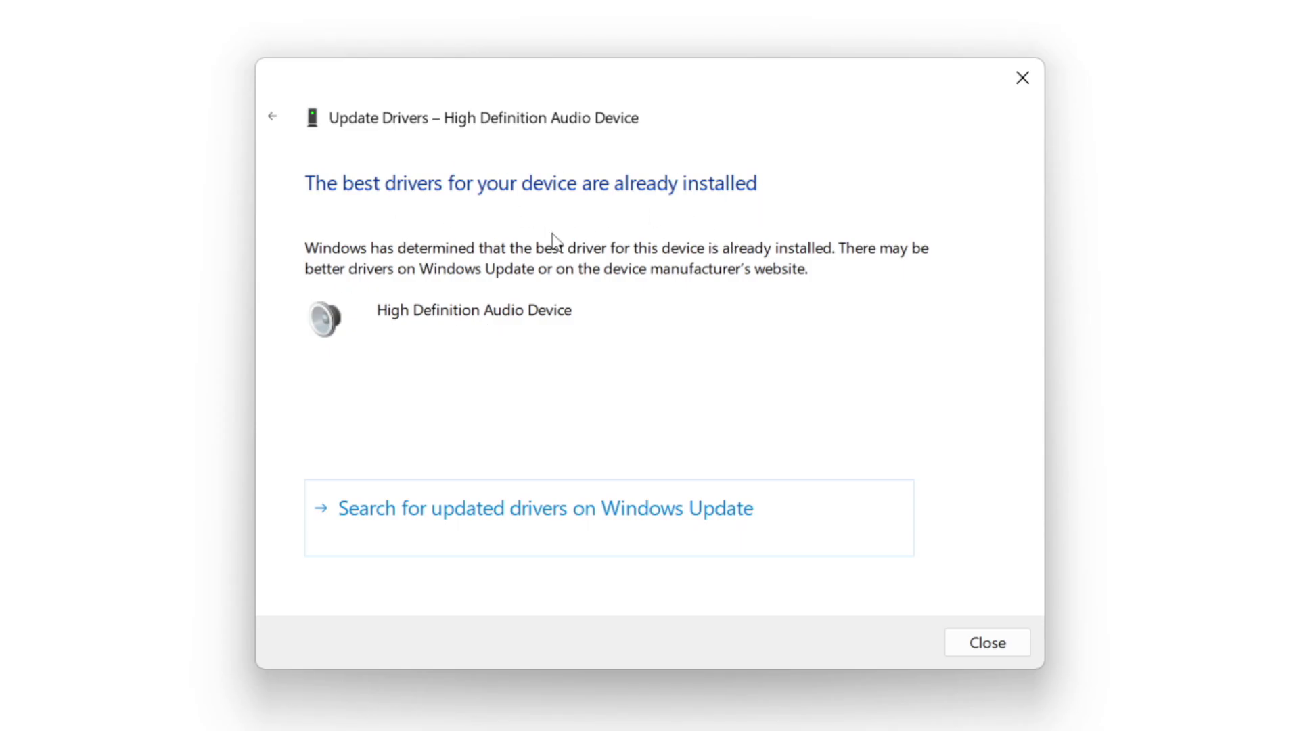
left_click(989, 643)
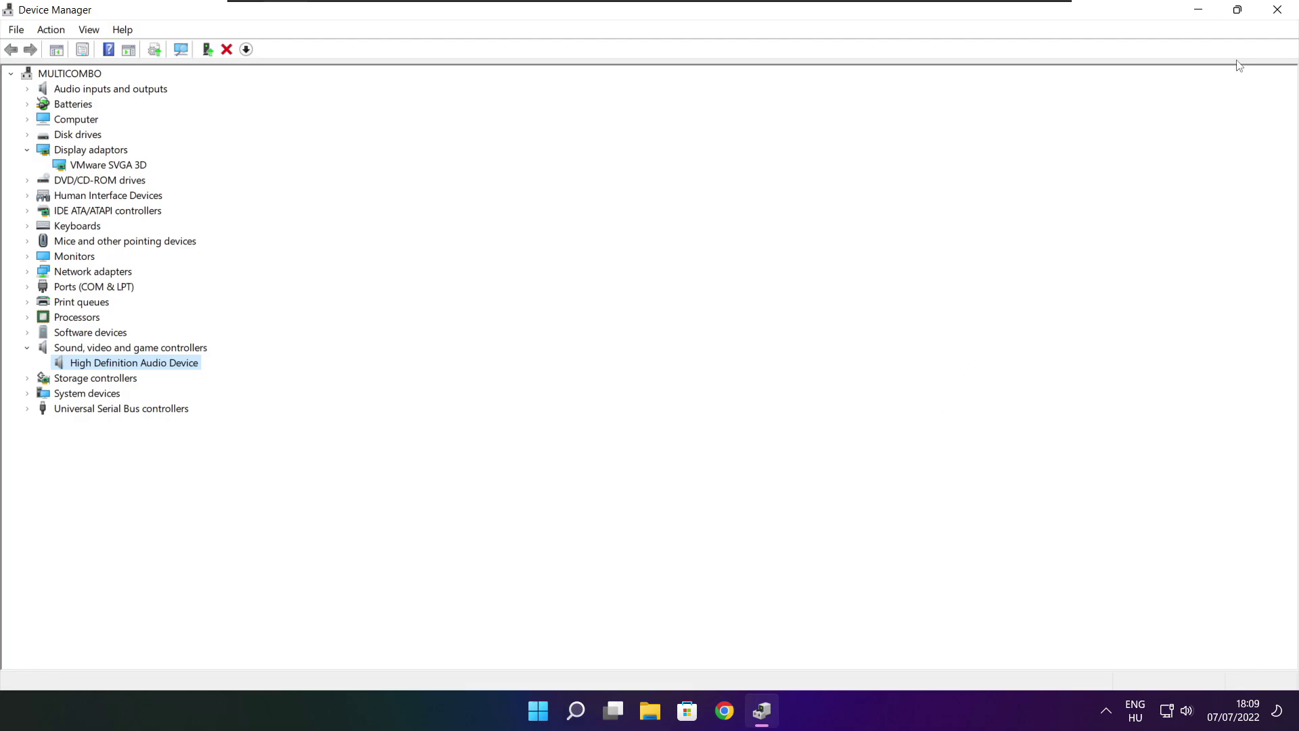
left_click(1279, 10)
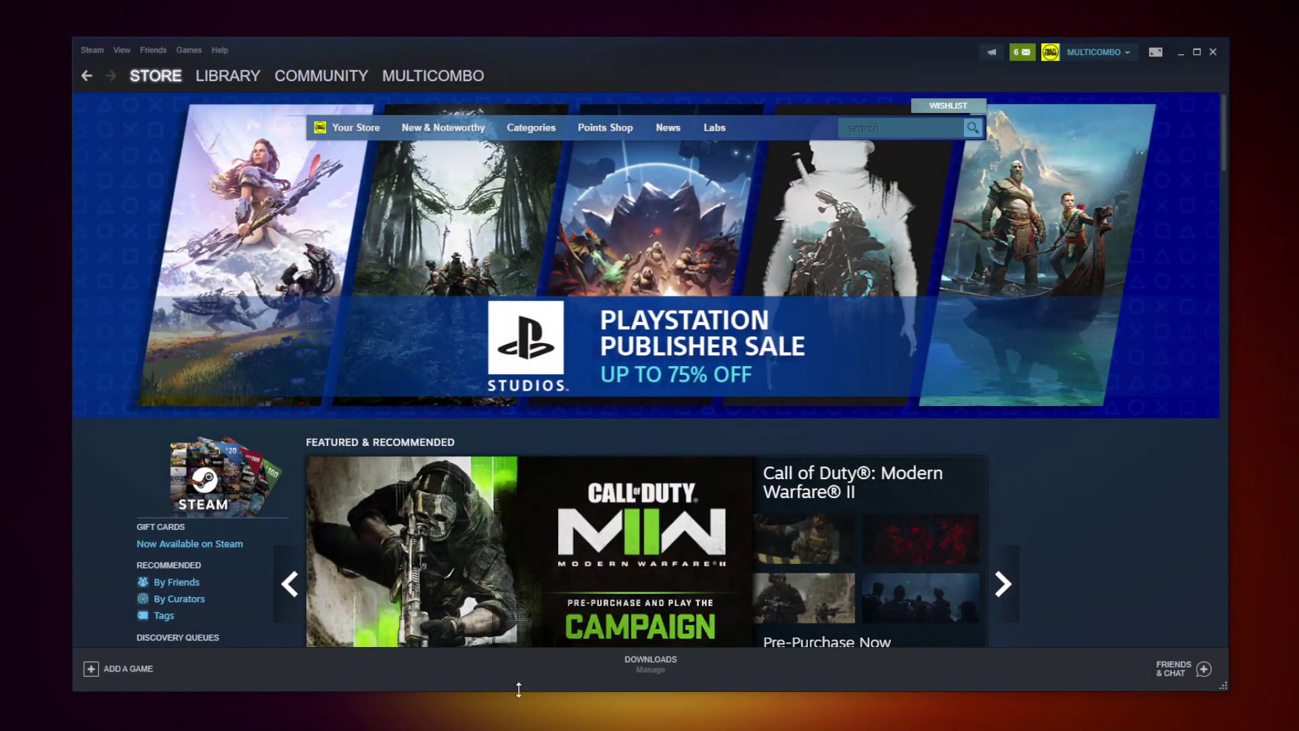
- Run Verify integrity of game files from the favourite game's Properties in the Steam library
left_click(224, 79)
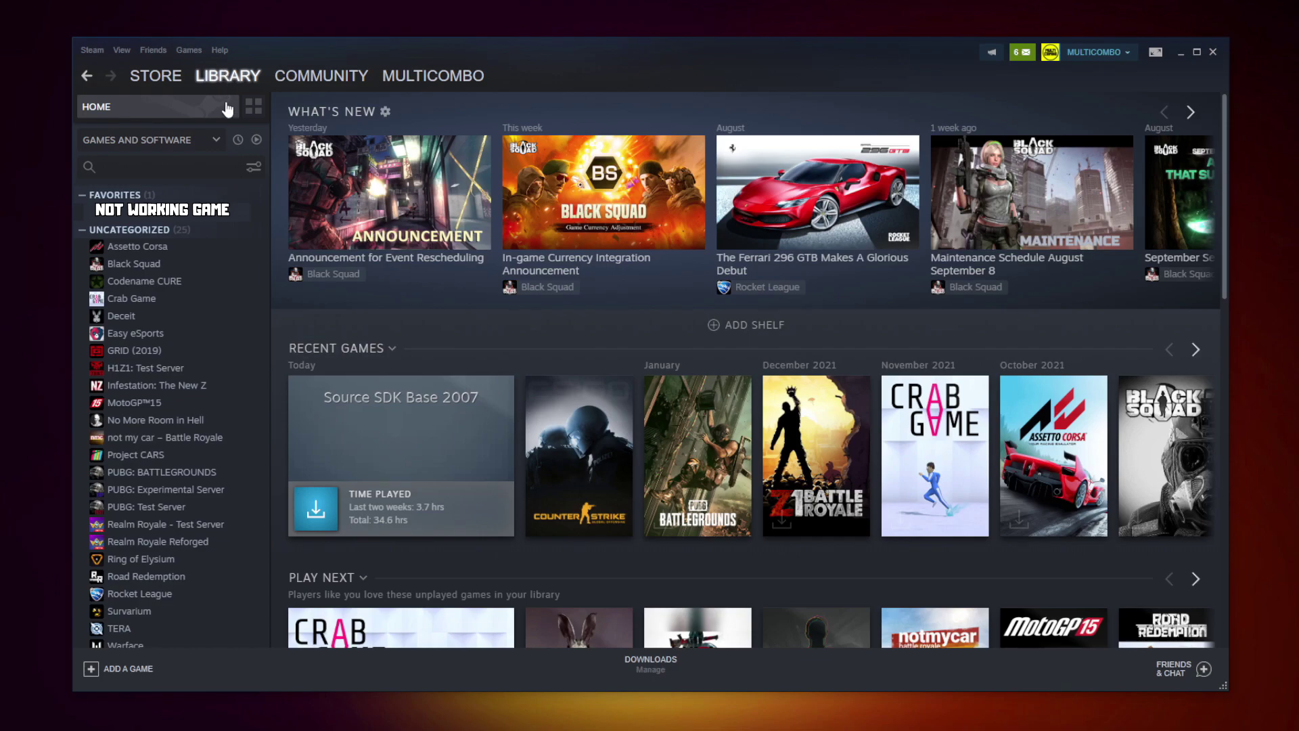
right_click(255, 220)
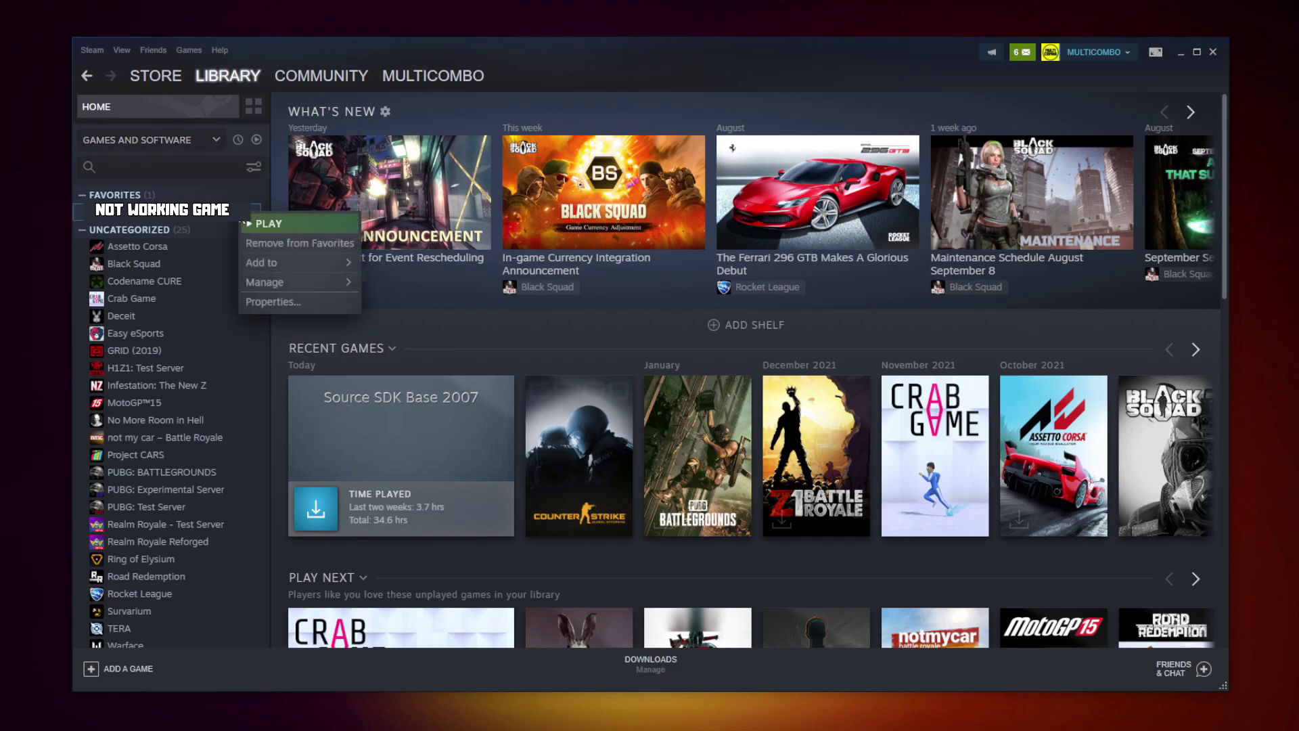
left_click(290, 301)
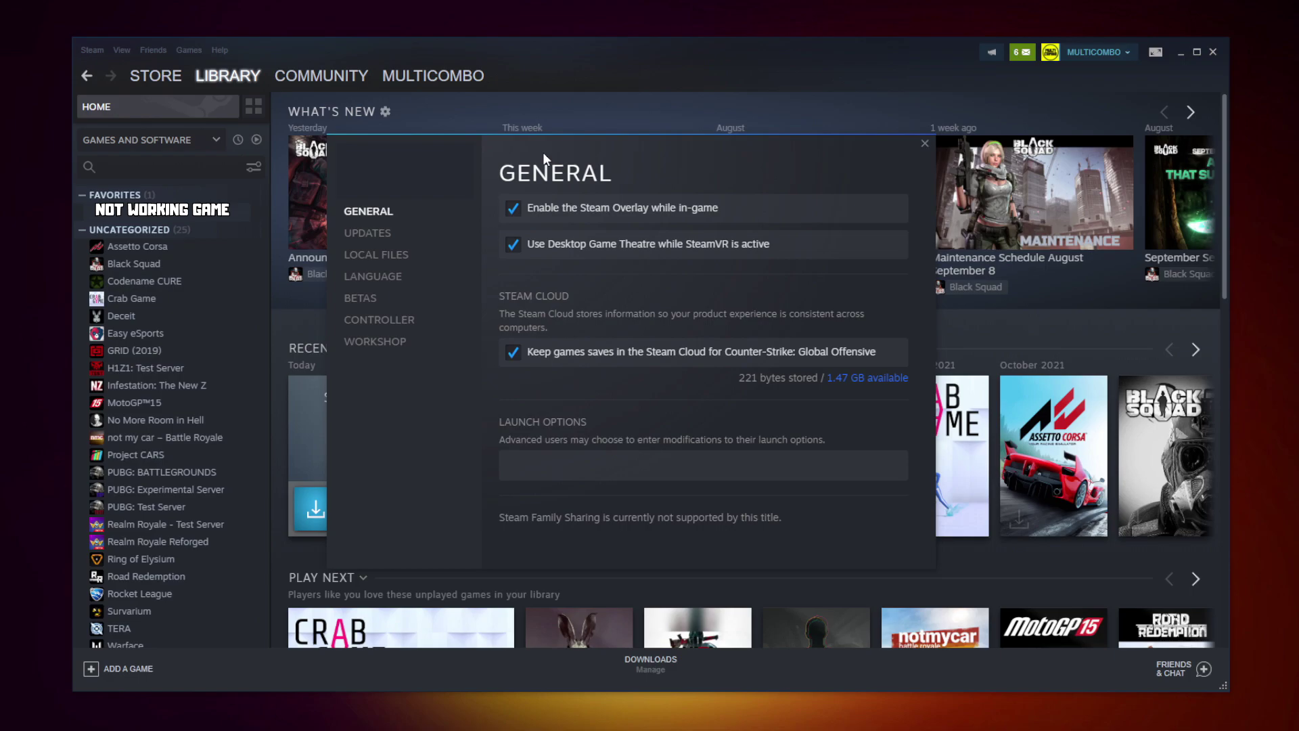
left_click(381, 258)
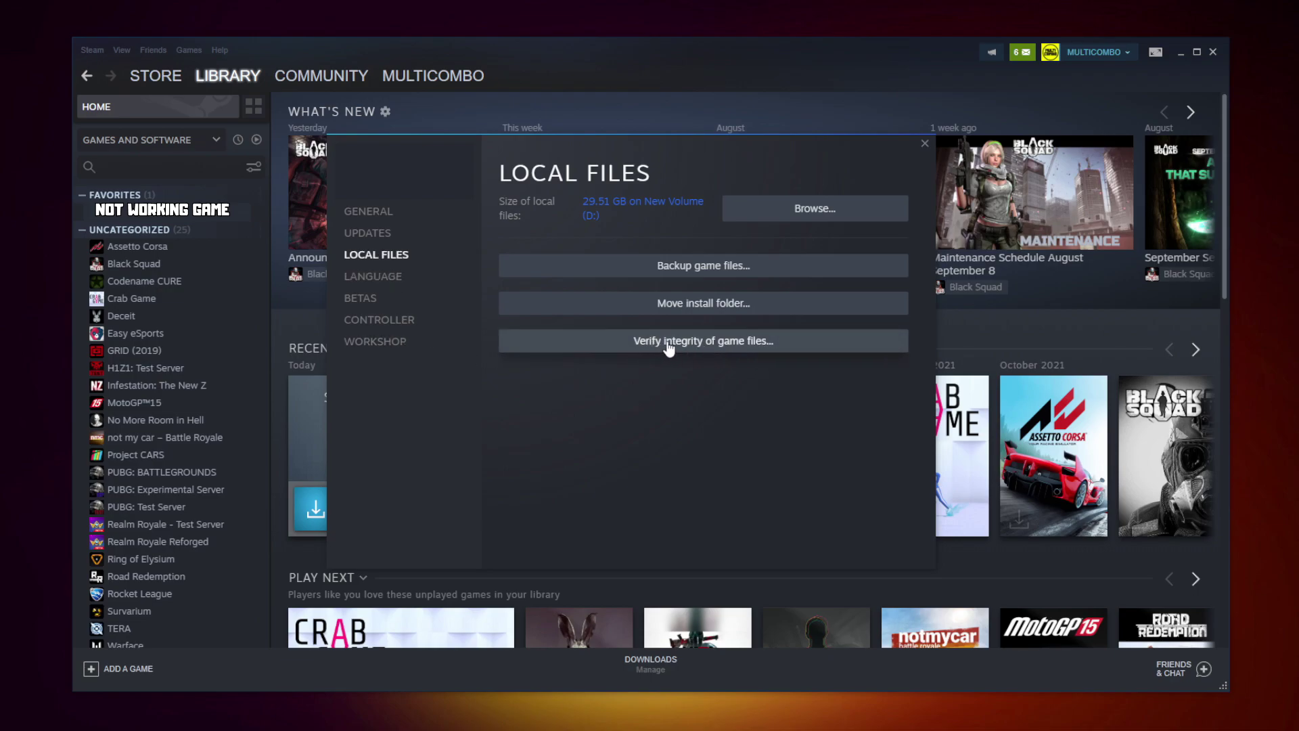
left_click(707, 343)
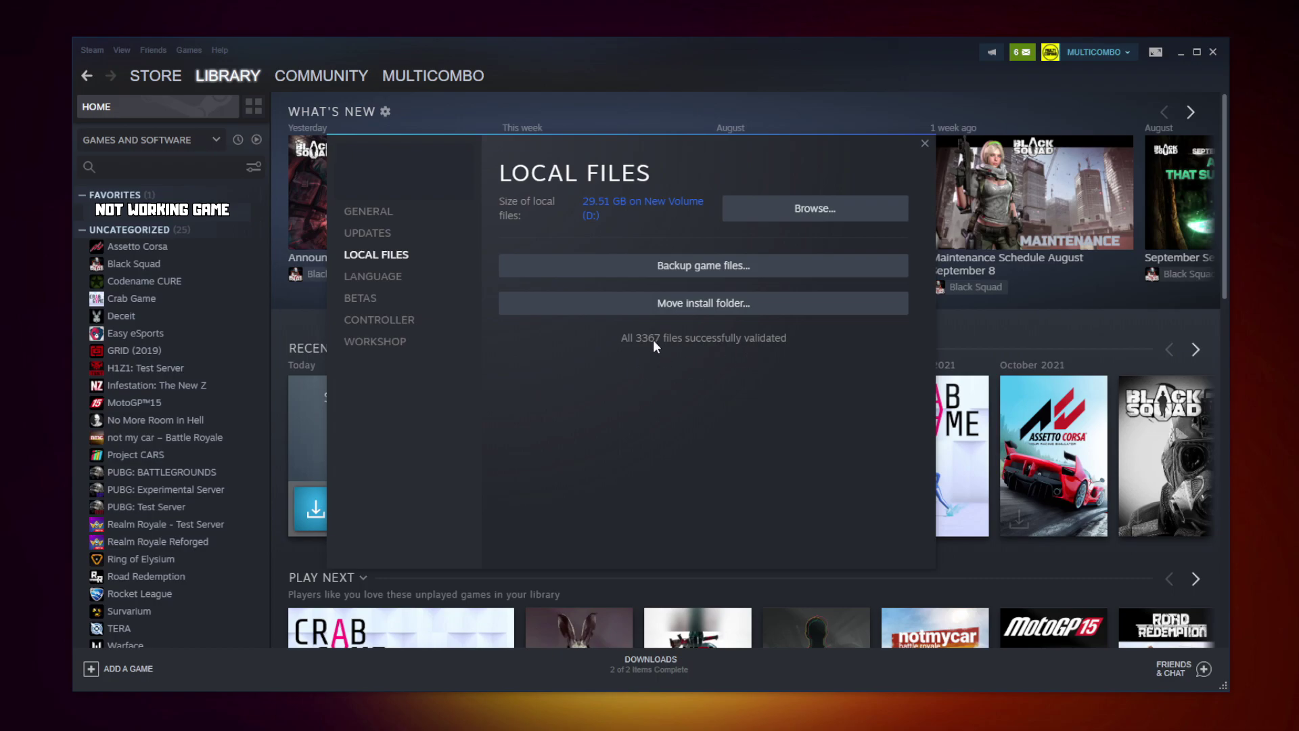
- Browse to the game's install folder in D:\SteamLibrary\steamapps\common and right-click its application file
left_click(778, 215)
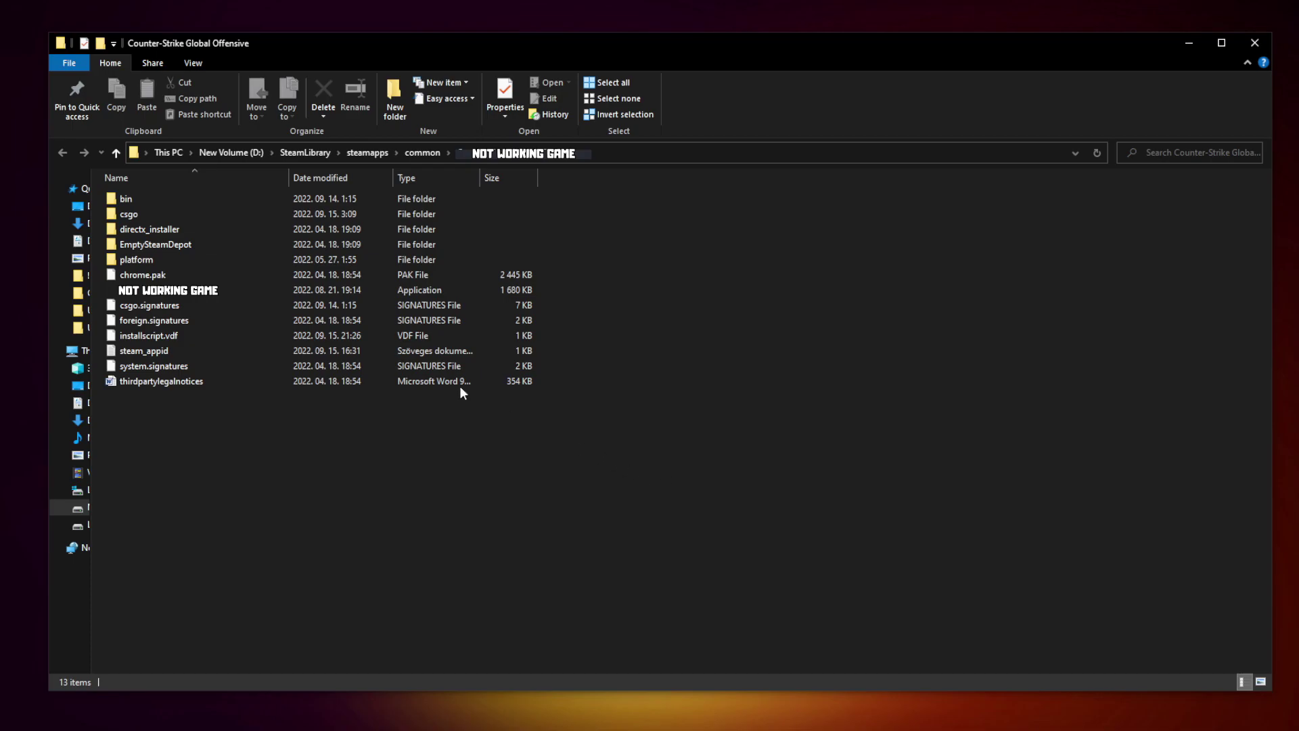
left_click(215, 295)
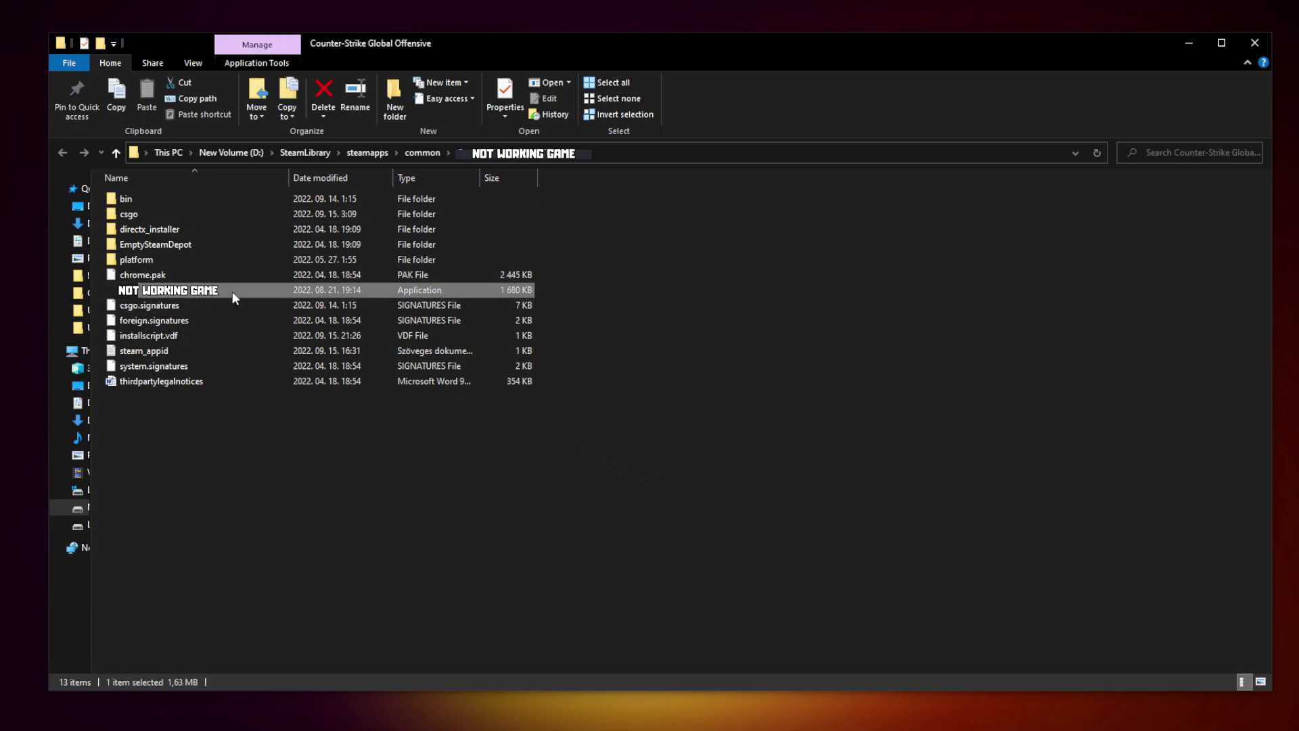
right_click(262, 297)
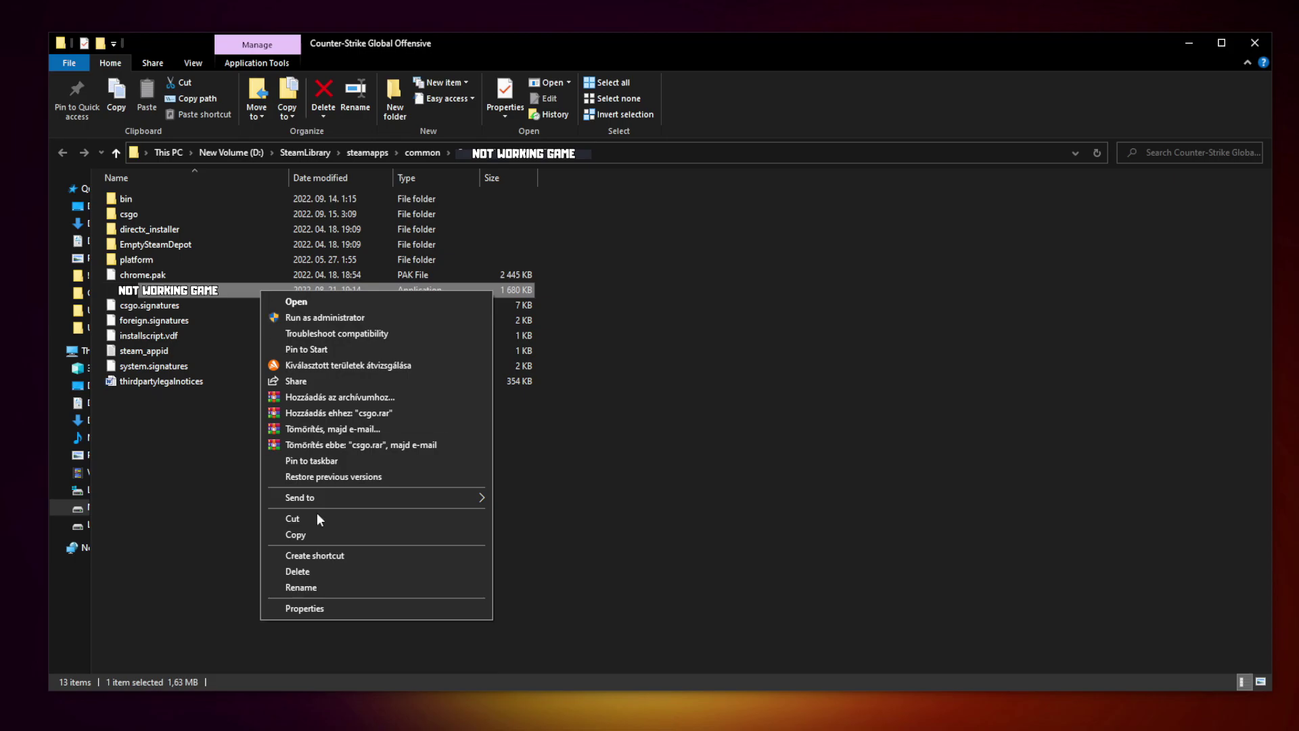
- Set the game exe to Windows 8 compatibility, fullscreen optimizations off, run as administrator, and apply
left_click(375, 606)
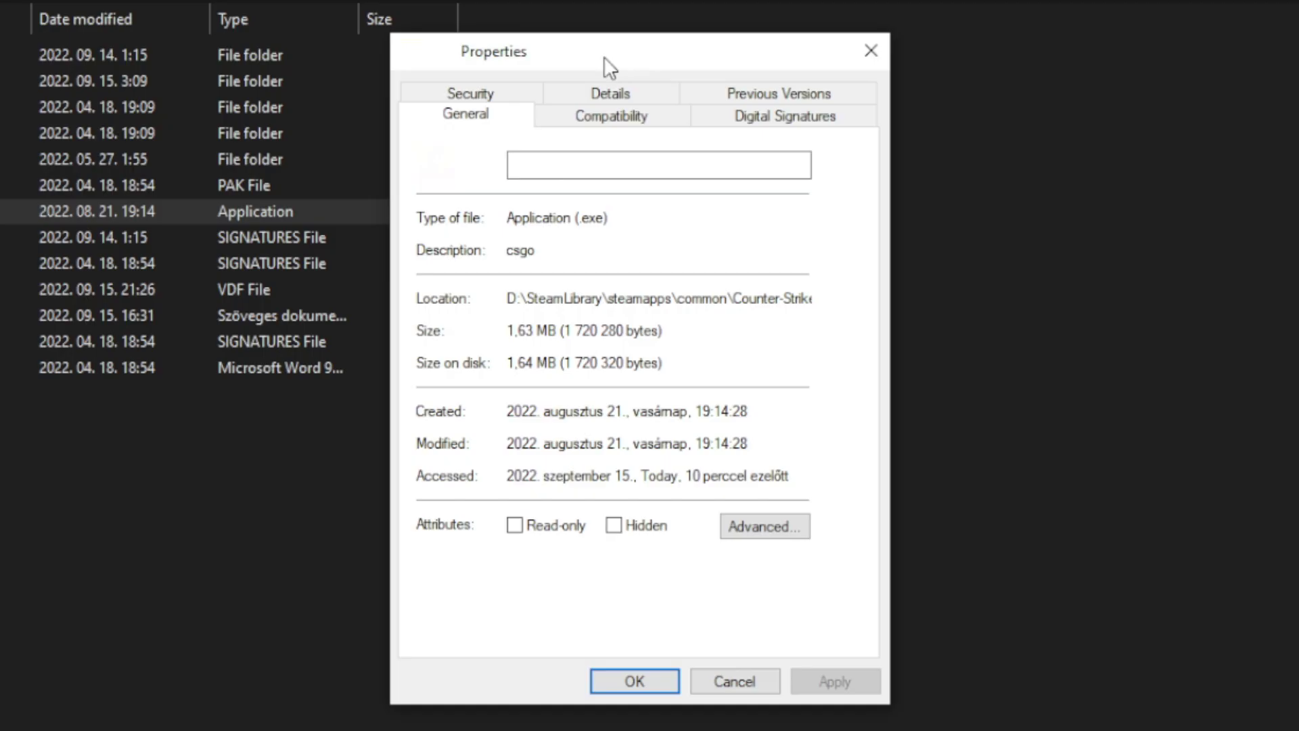
left_click(611, 122)
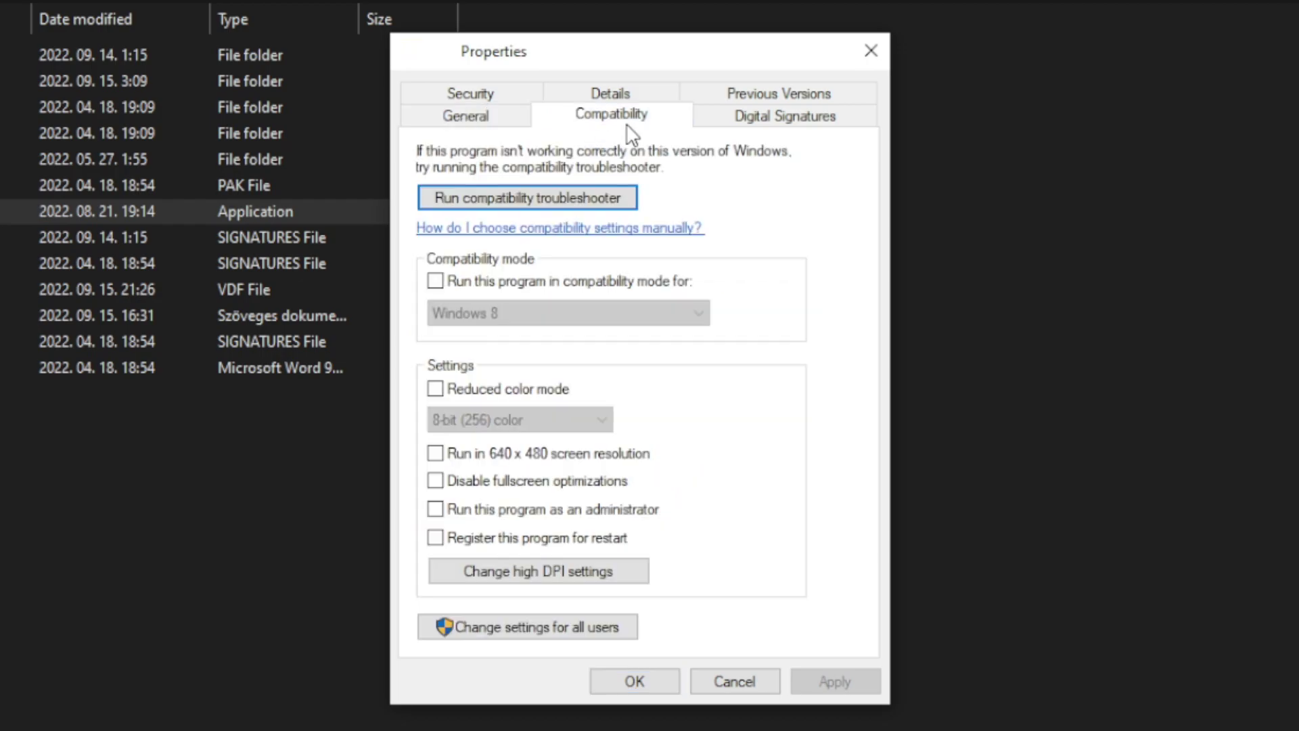
left_click(449, 284)
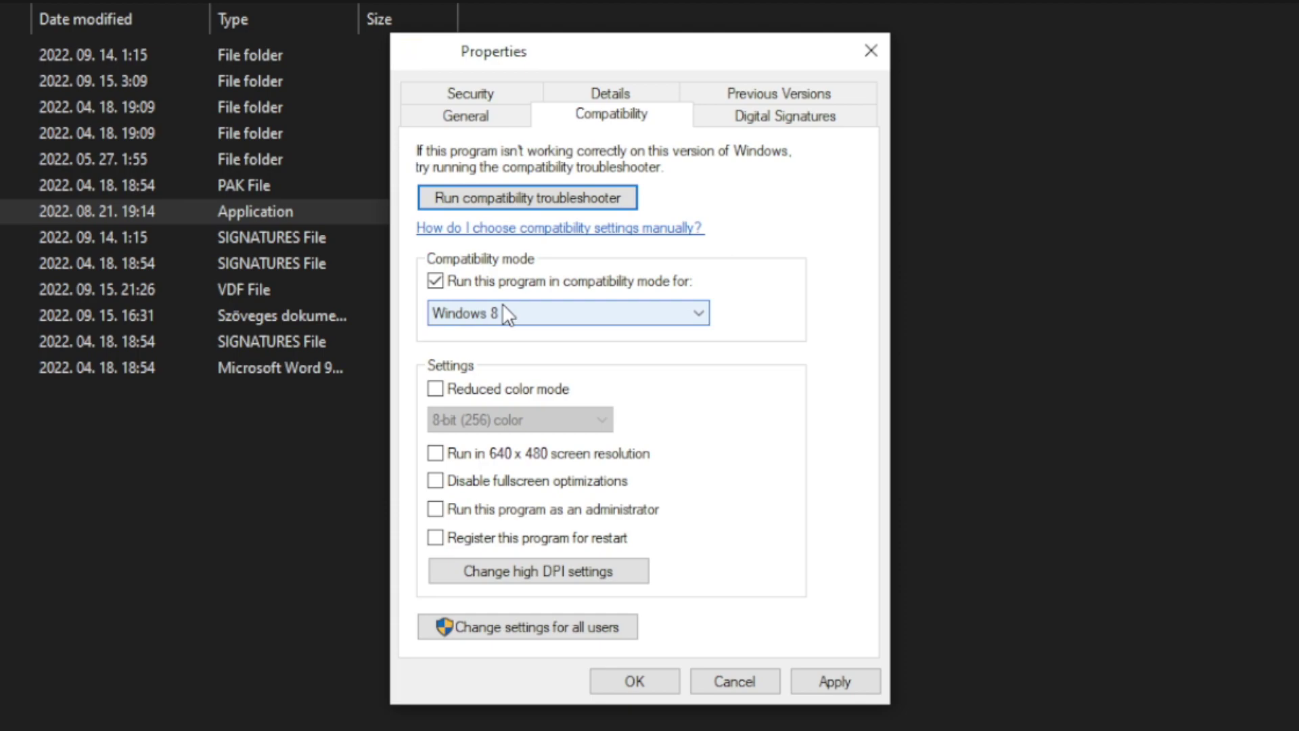
left_click(504, 313)
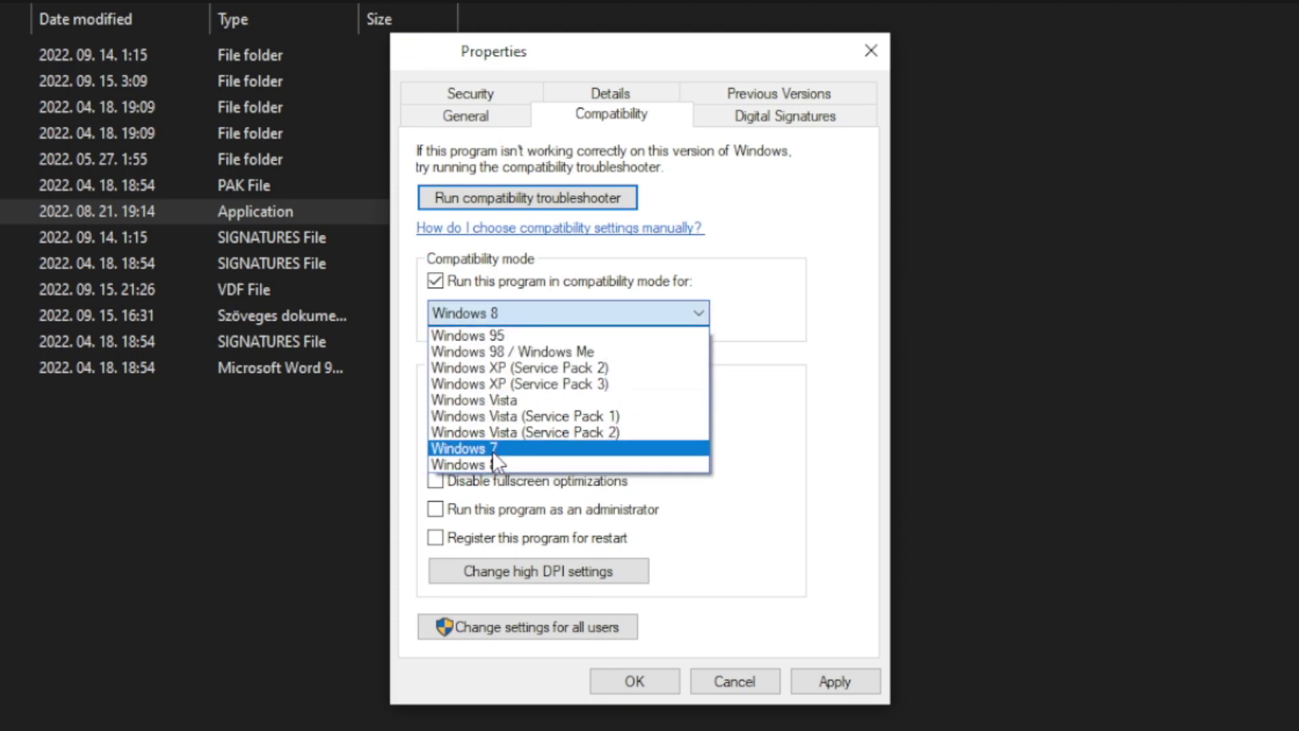
left_click(504, 463)
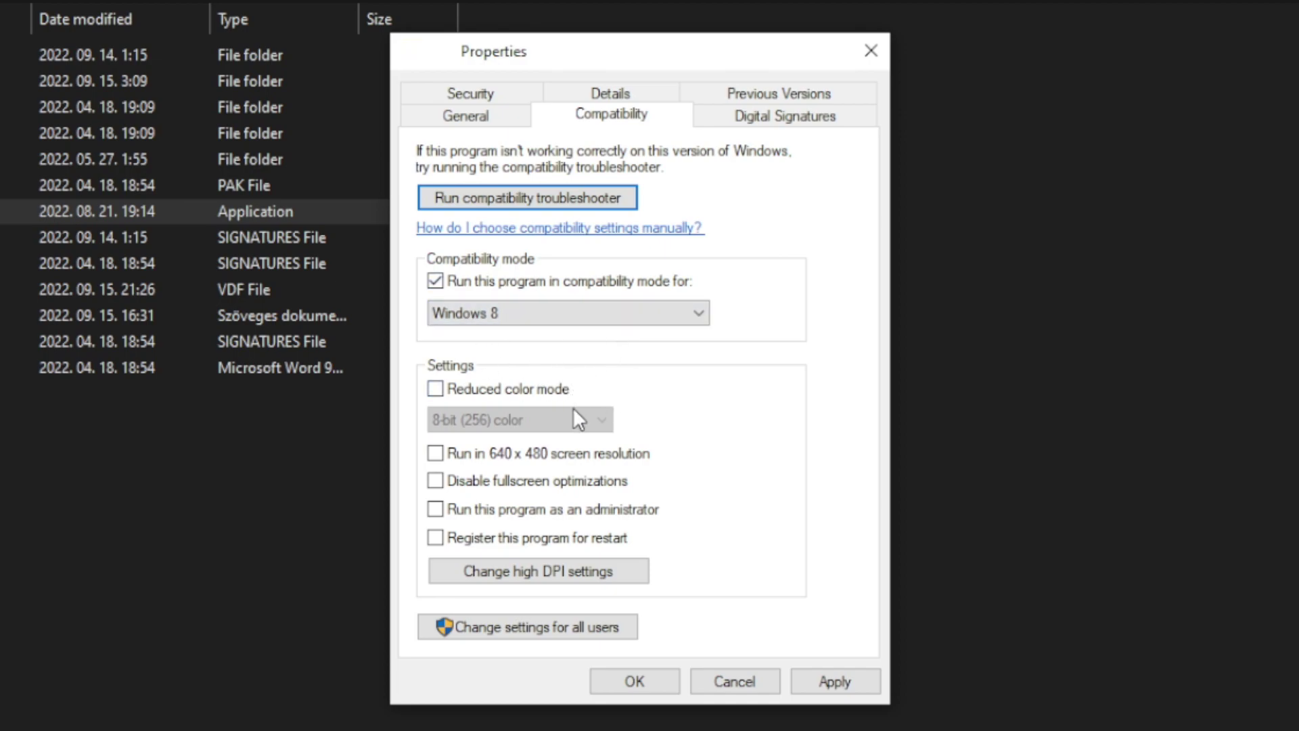
left_click(523, 487)
left_click(626, 514)
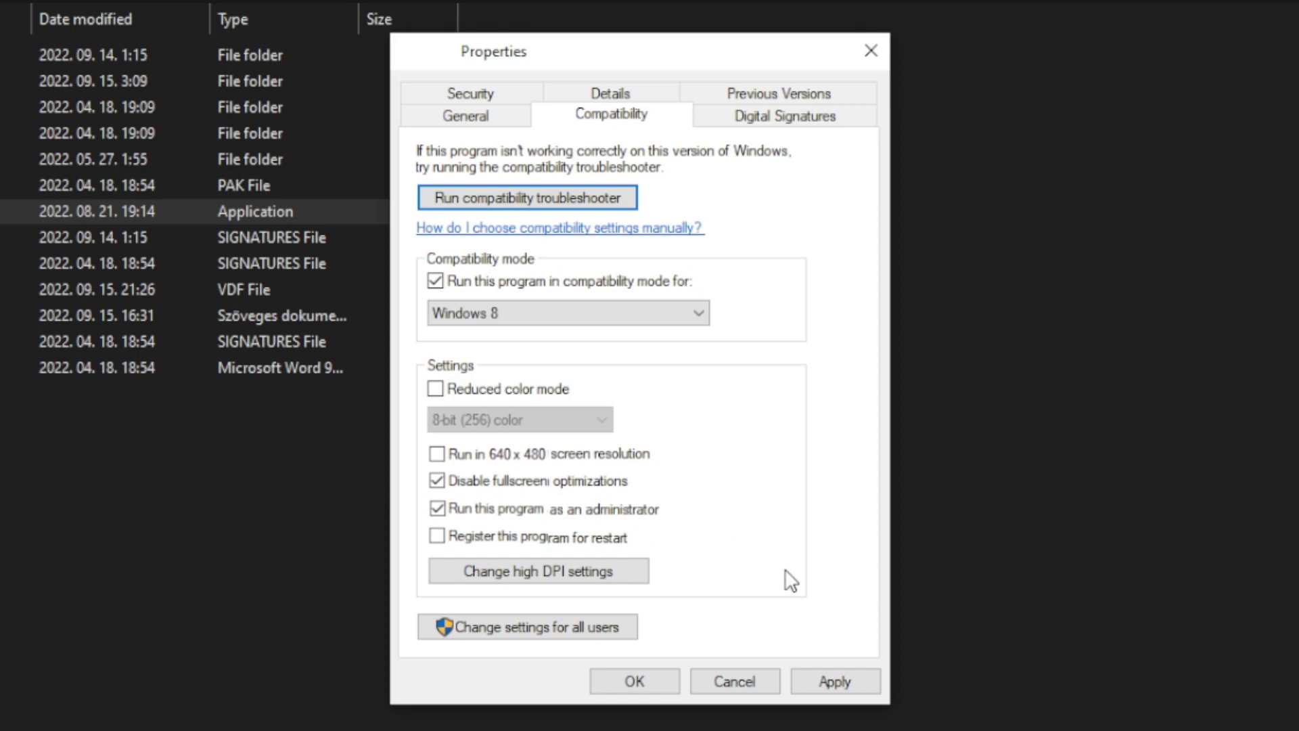
left_click(844, 682)
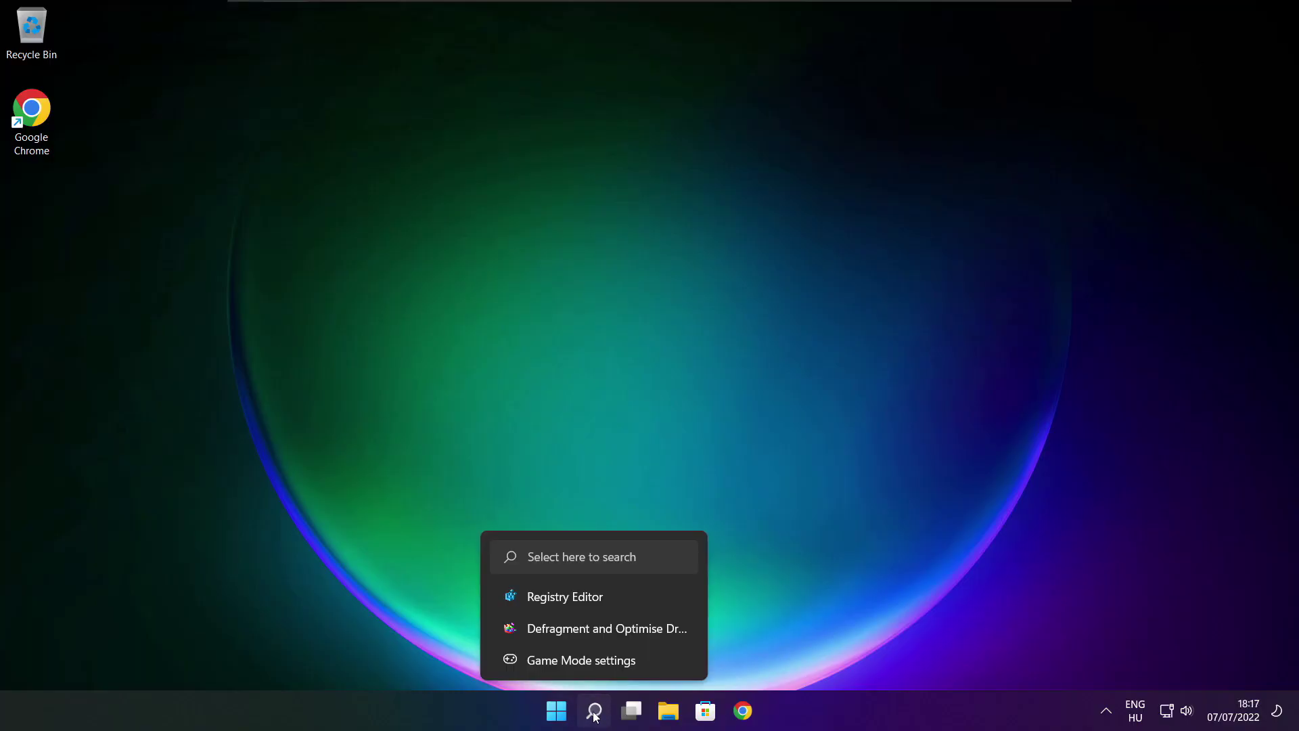
- Search 'updates' and run a Windows Update check in Settings
left_click(595, 711)
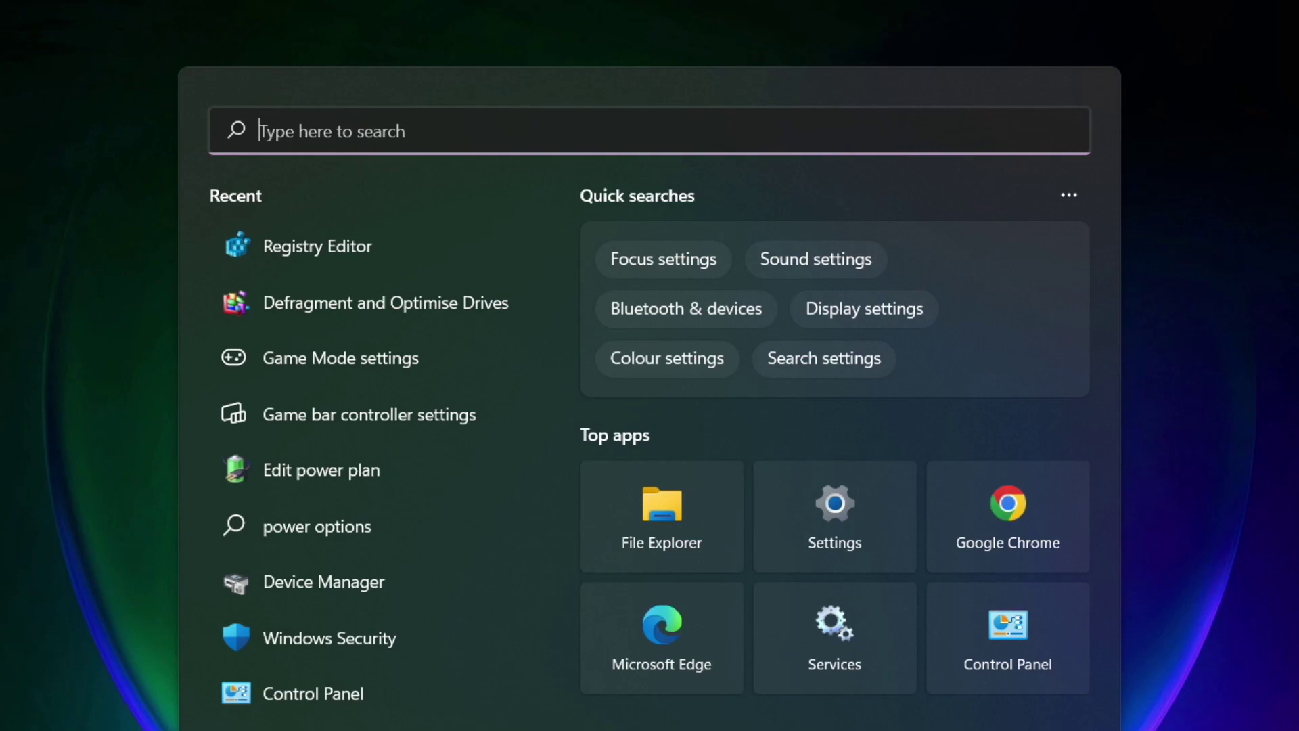
type("updates")
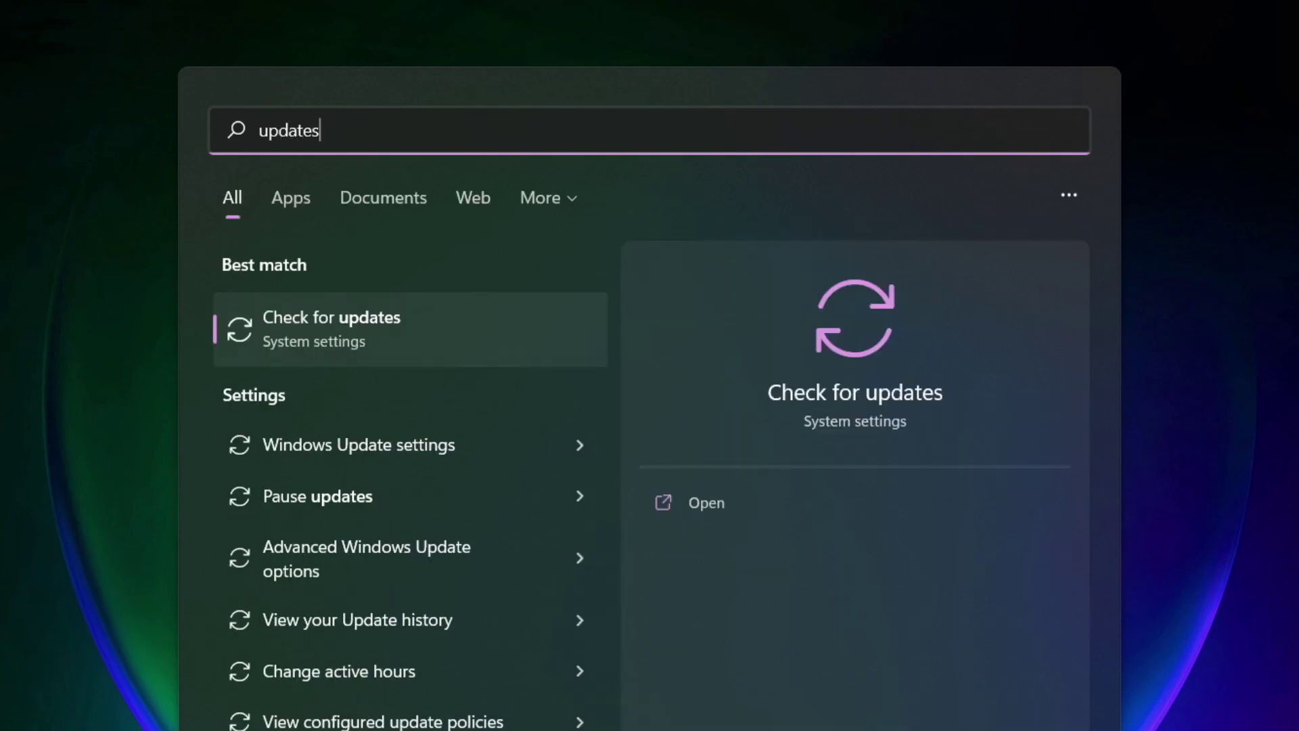
left_click(393, 330)
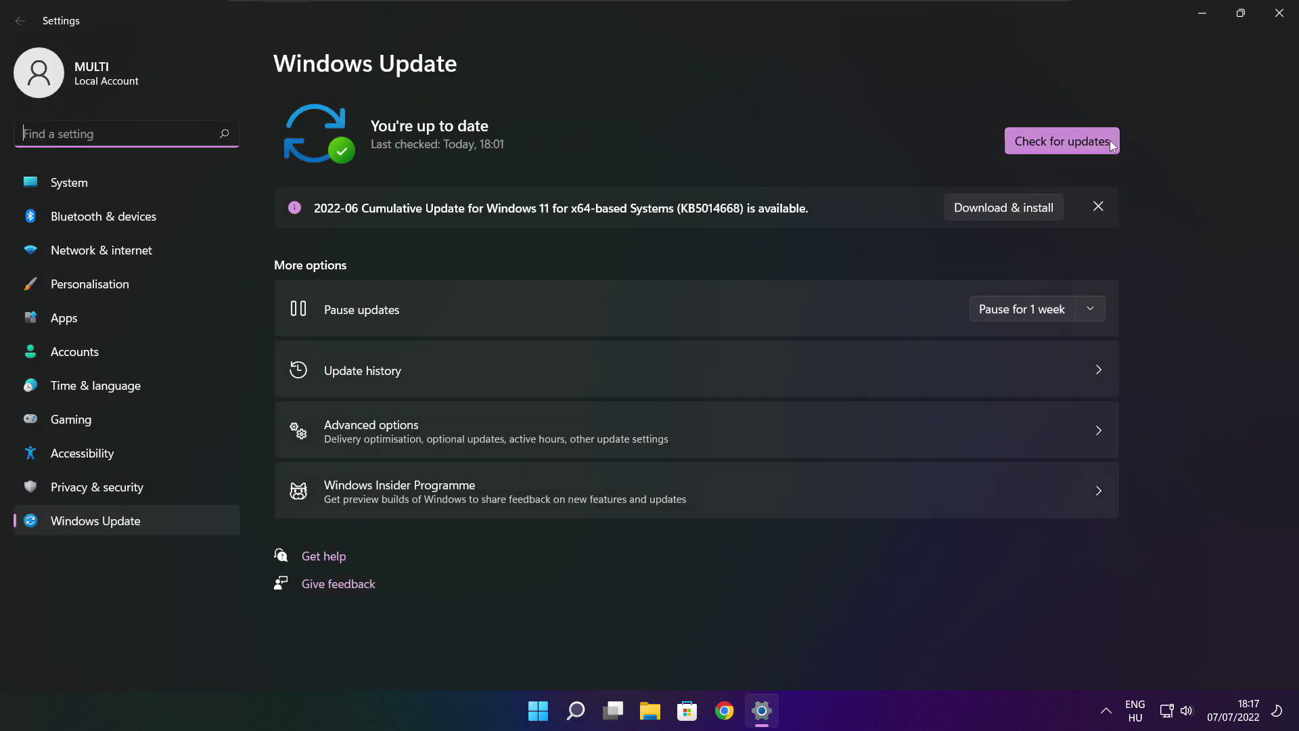
left_click(1063, 143)
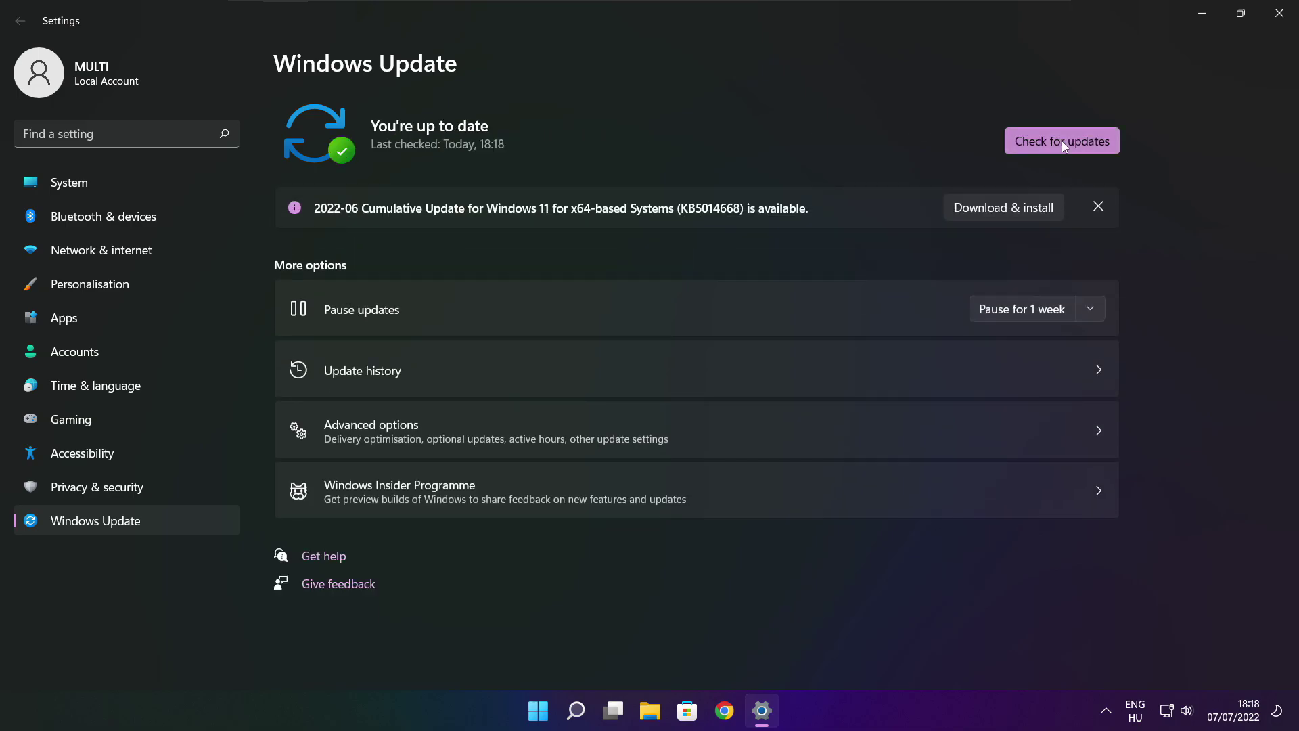
- Close Settings and return to the DirectX download page in Chrome
left_click(1278, 21)
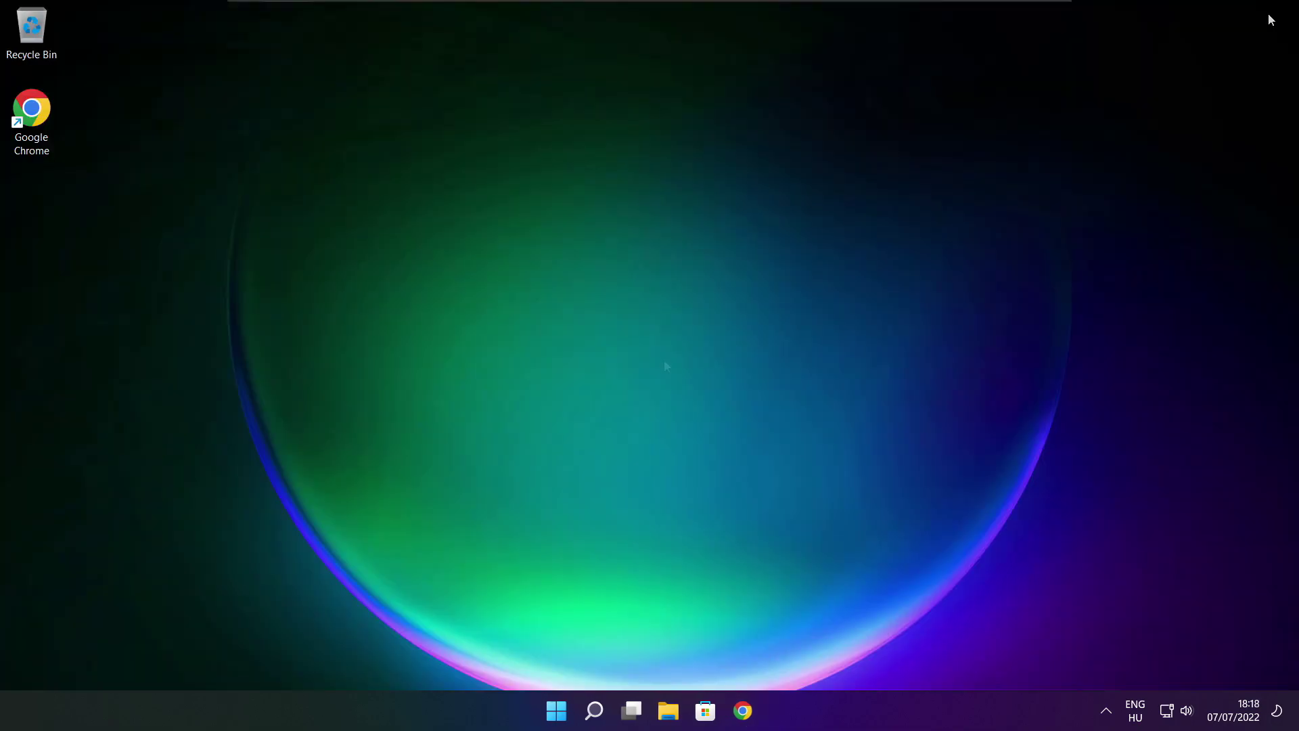
left_click(746, 714)
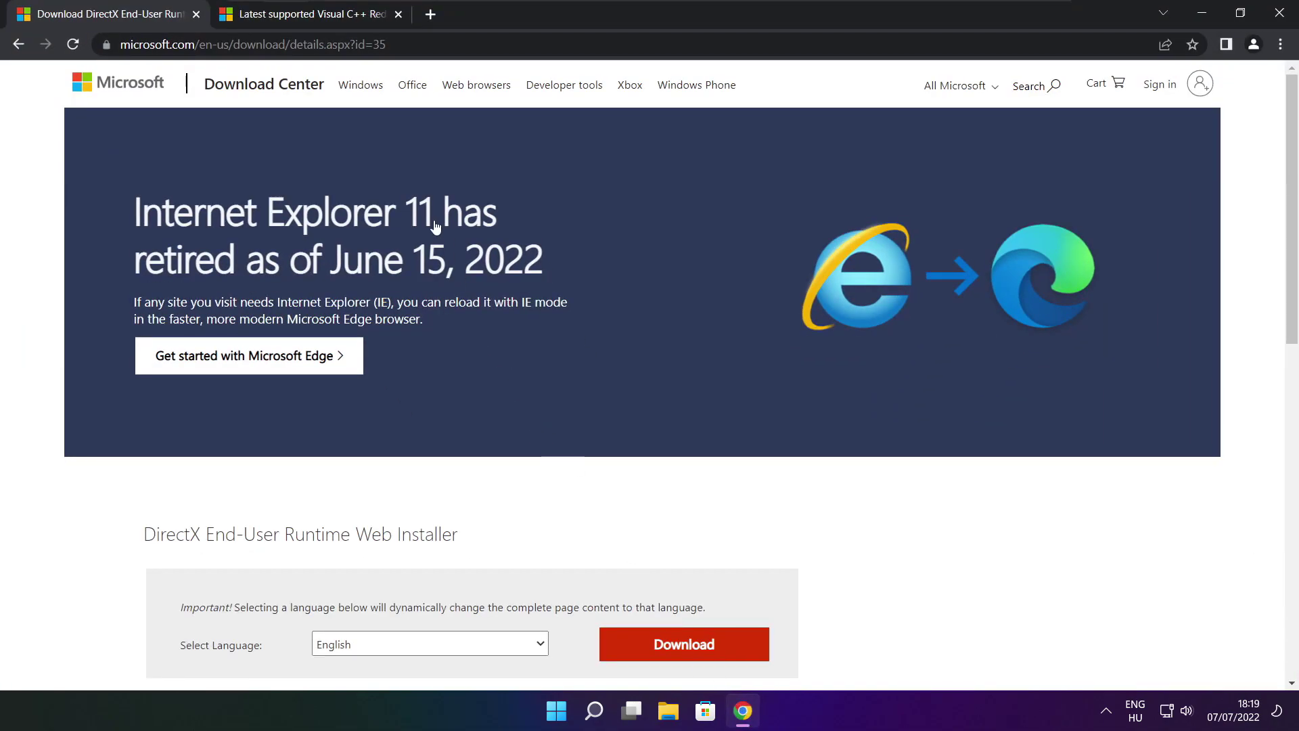
left_click_drag(388, 45, 120, 44)
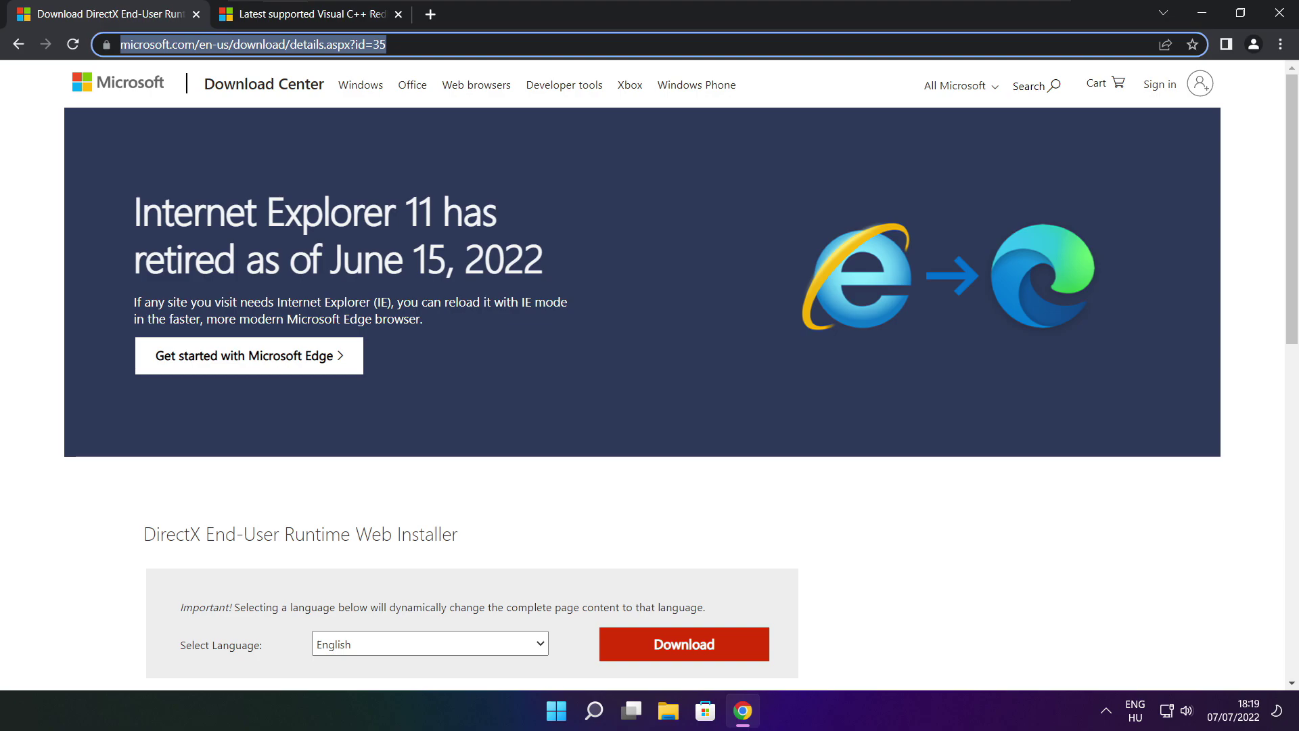
key("End")
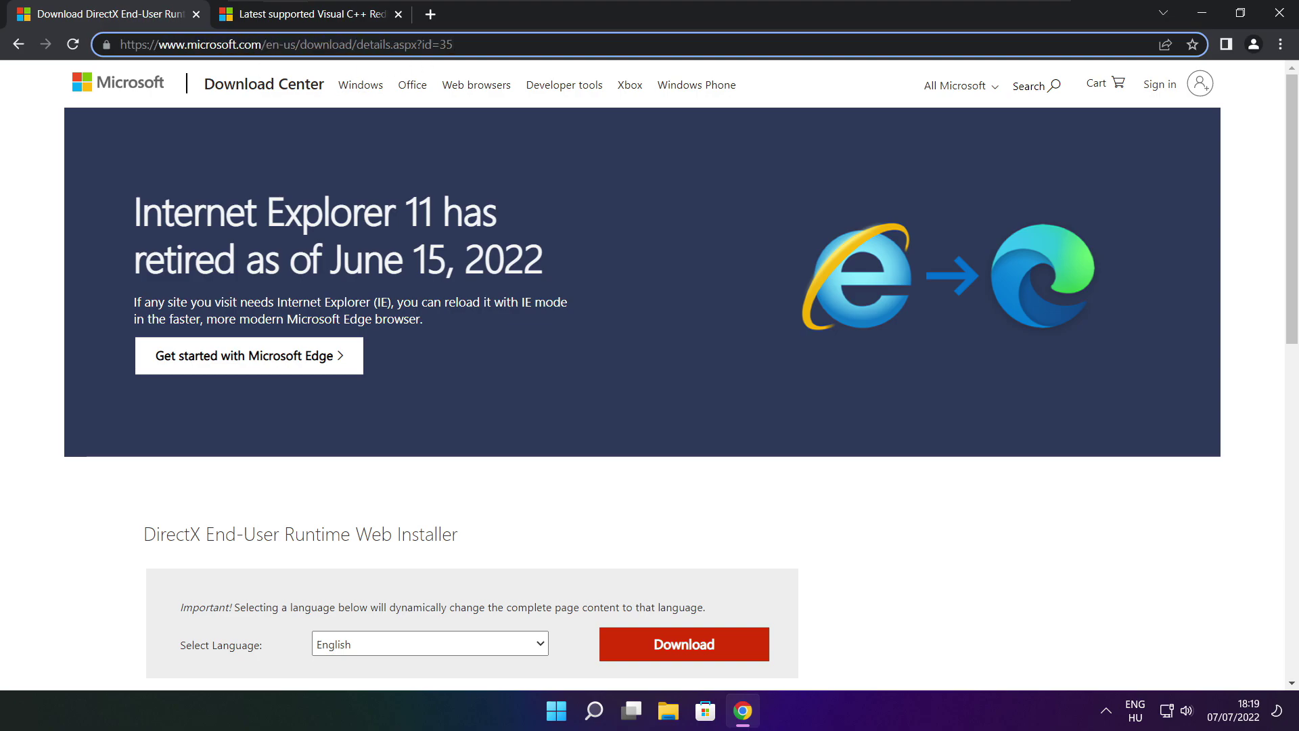
left_click(467, 490)
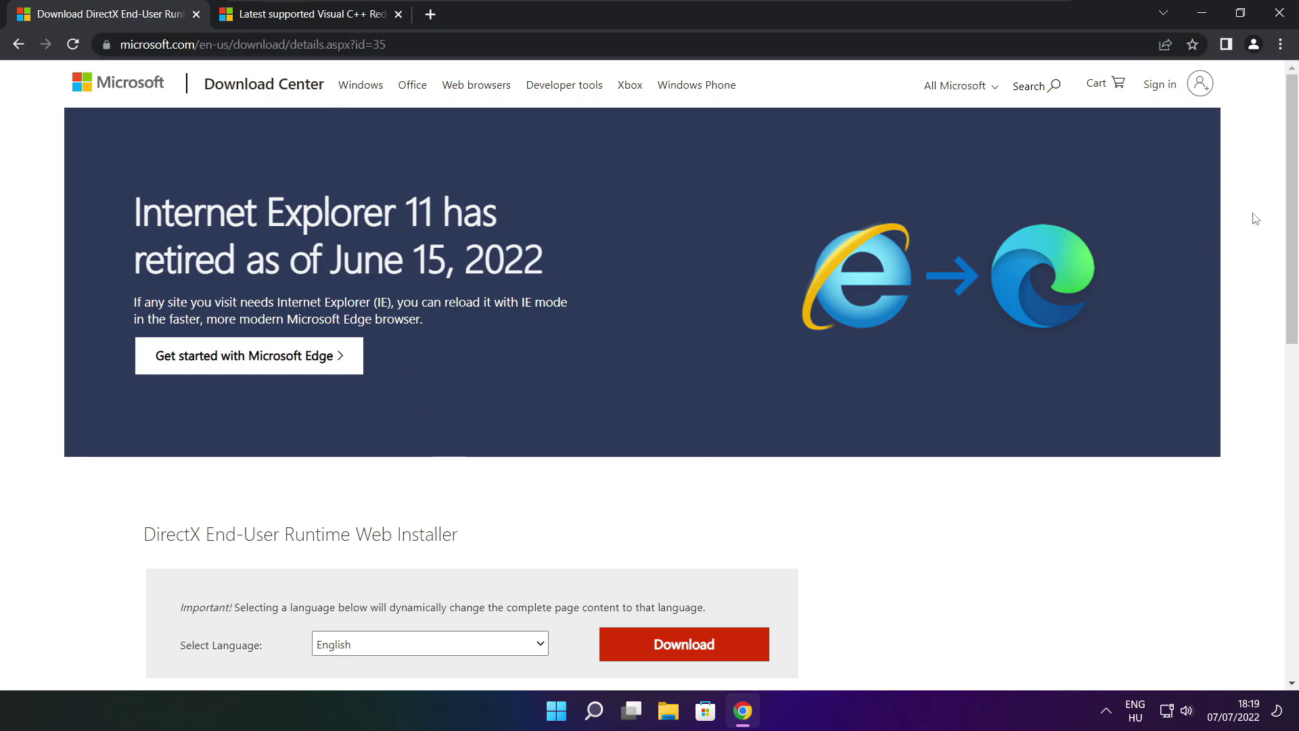
- Download the DirectX End-User Runtime Web Installer and run dxwebsetup.exe
scroll(480, 289, "down", 3)
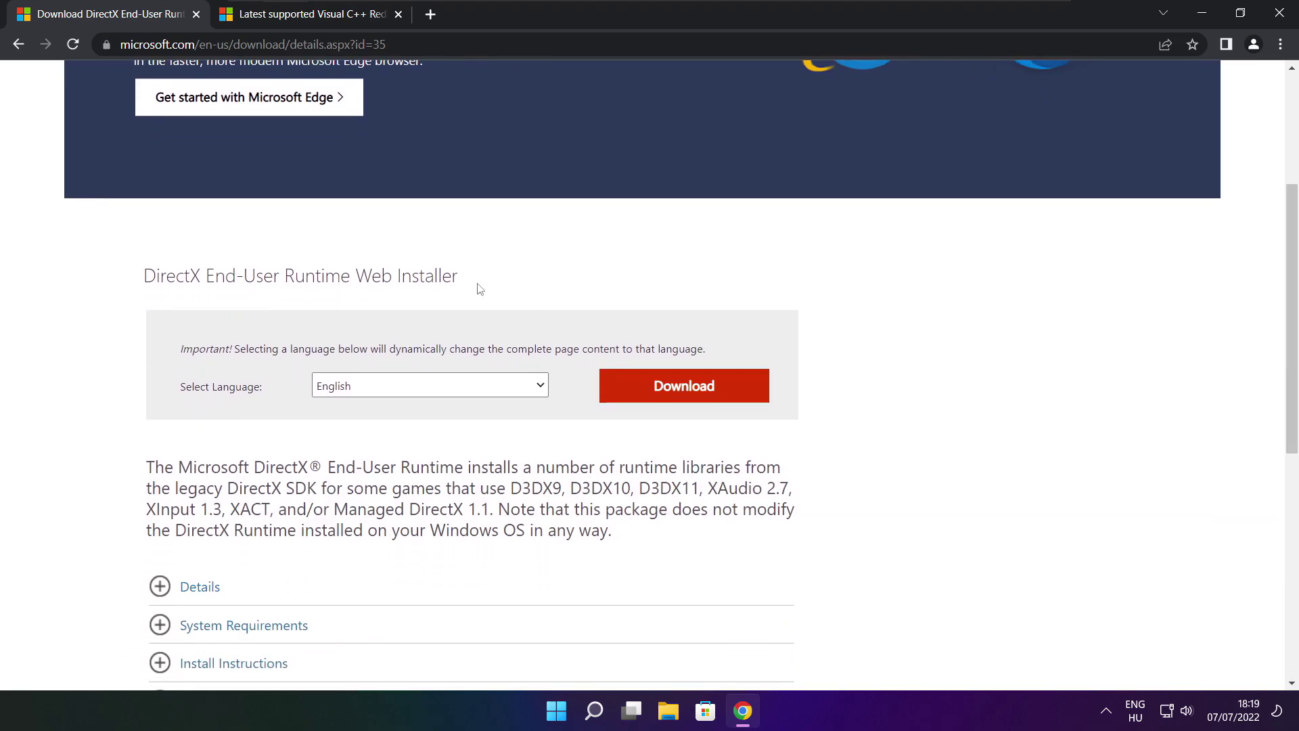
left_click_drag(479, 289, 554, 287)
left_click(689, 391)
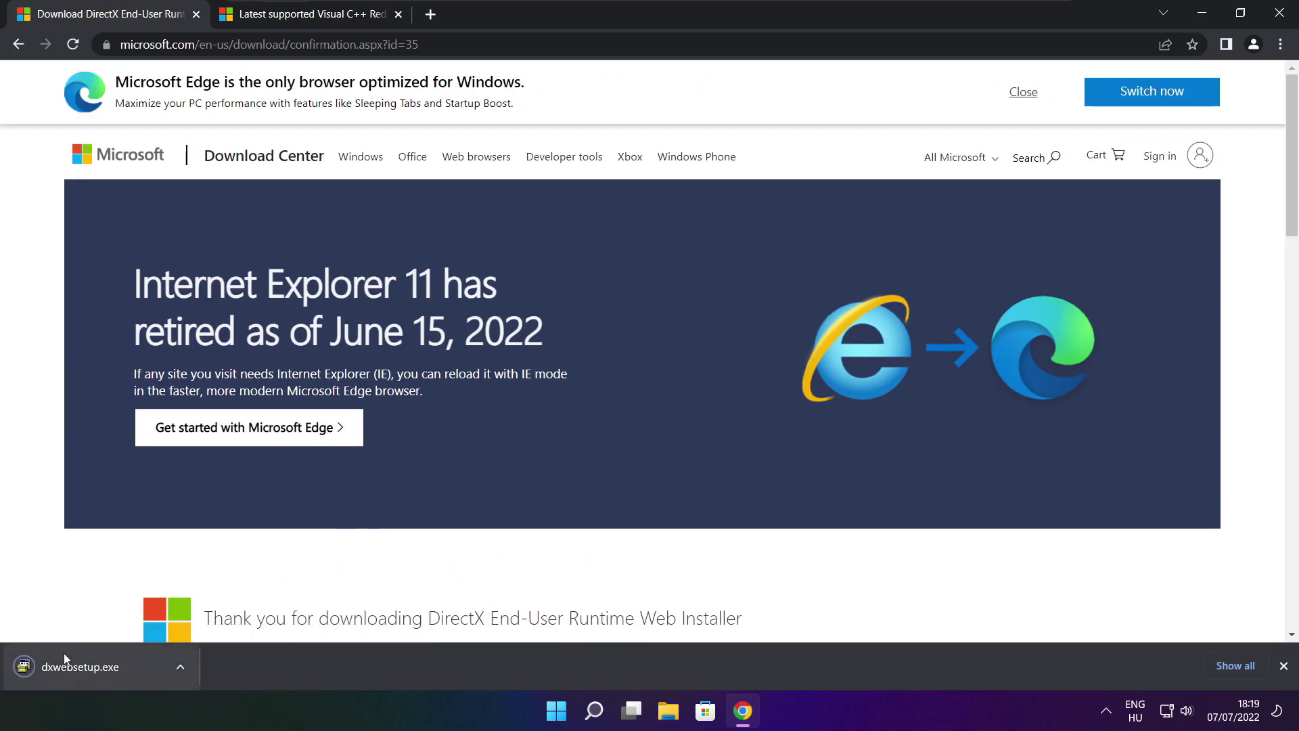
left_click(122, 667)
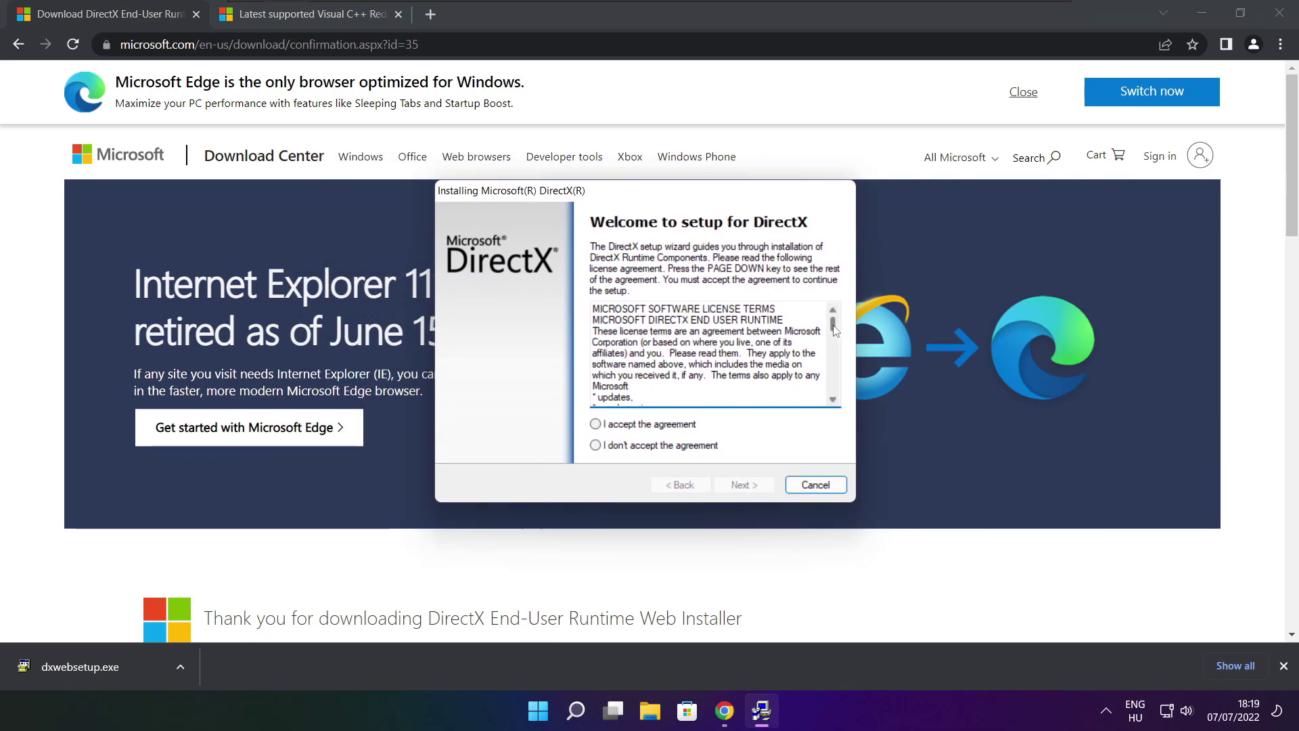
- Accept the DirectX license, skip the Bing Bar offer, and install the runtime components
left_click_drag(833, 323, 833, 384)
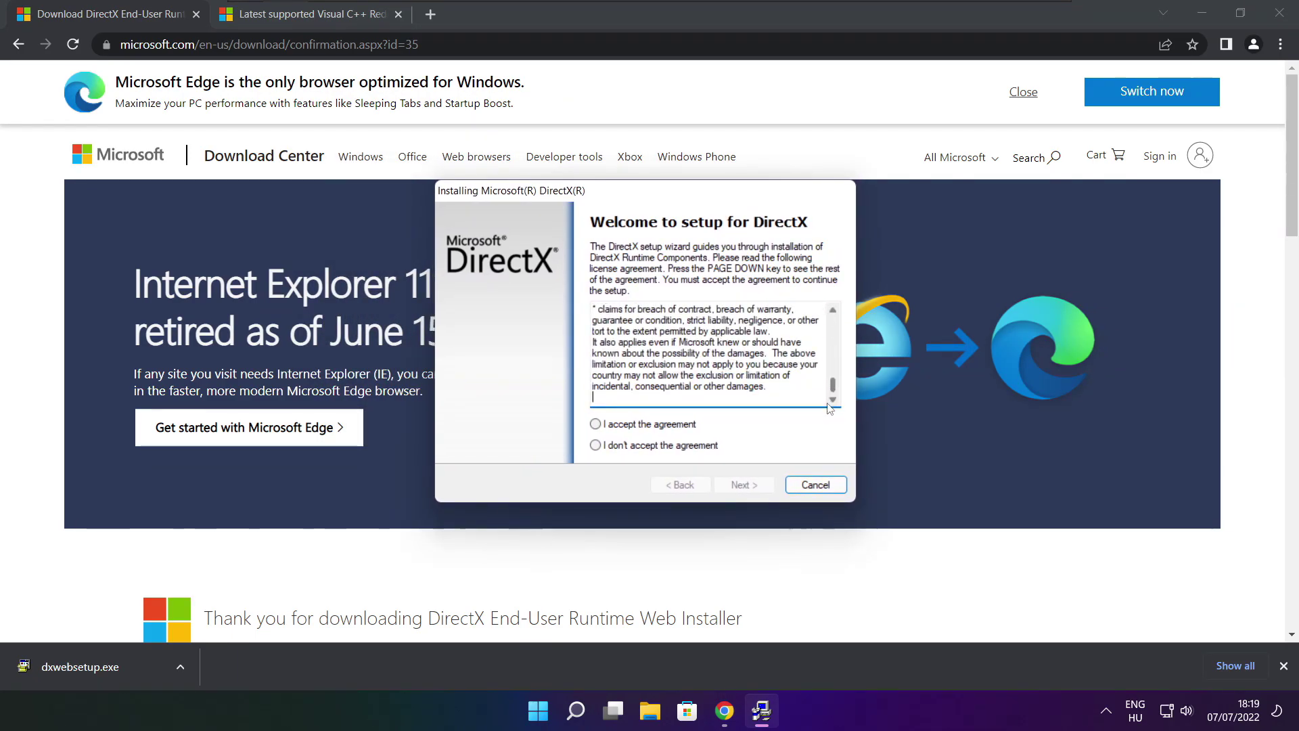
left_click(618, 425)
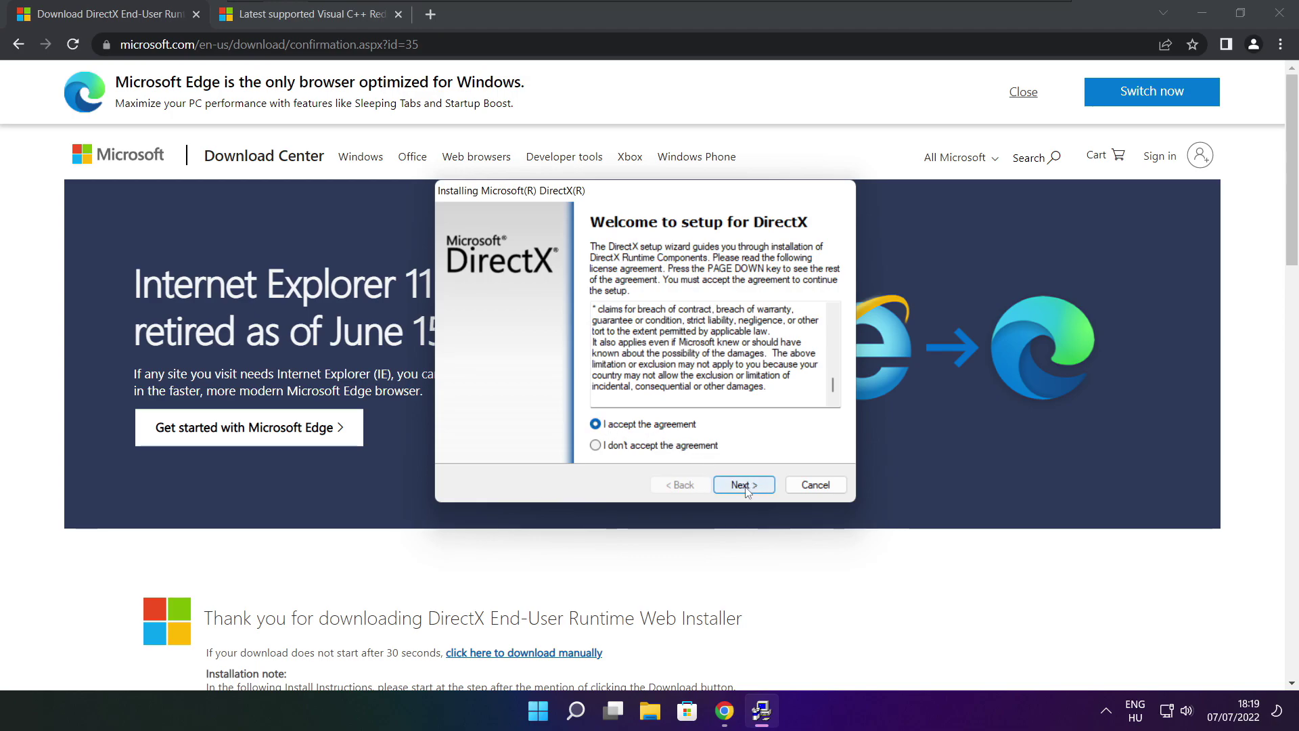
left_click(750, 488)
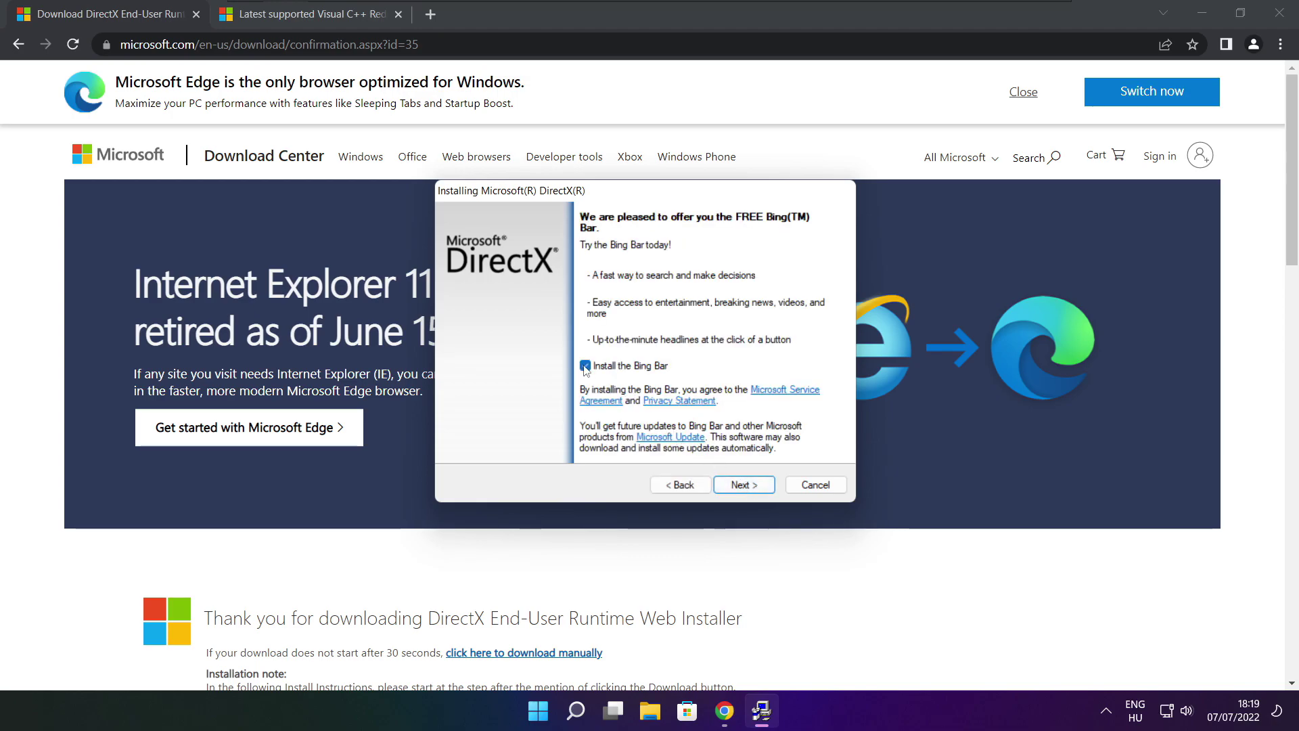
left_click(758, 487)
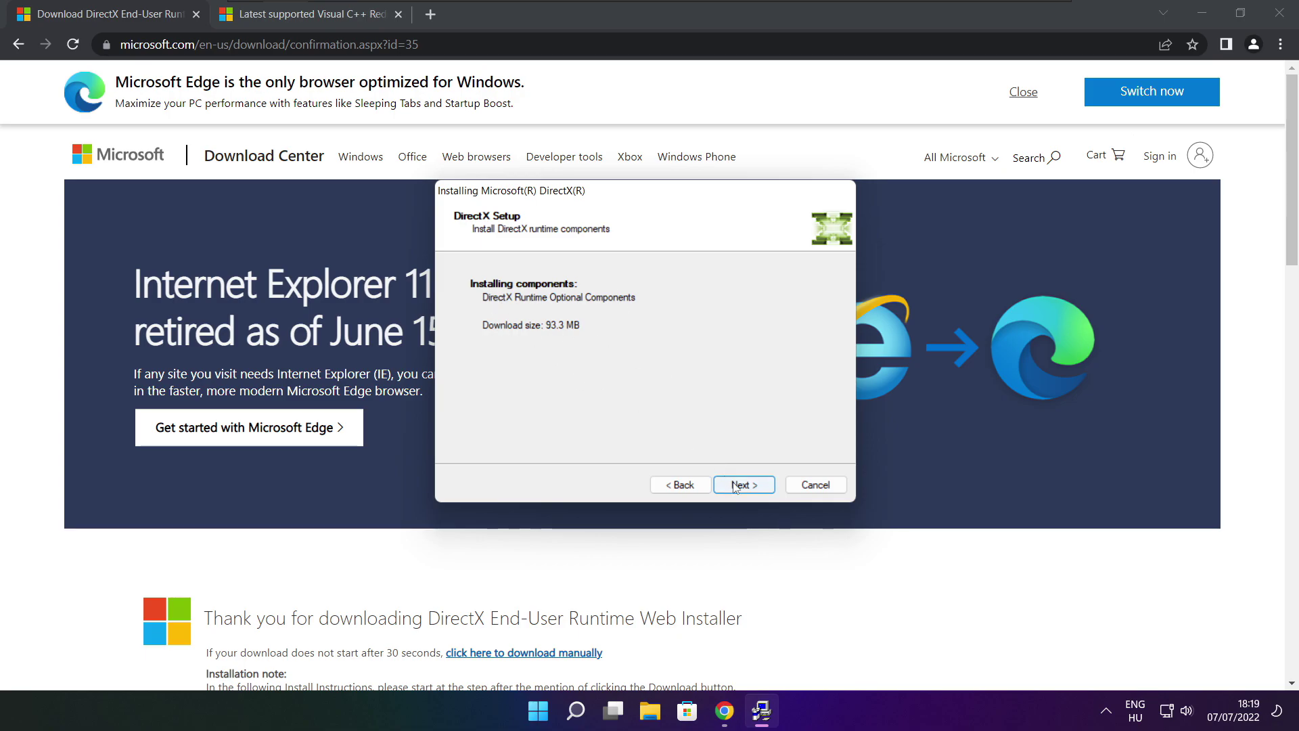
left_click(744, 486)
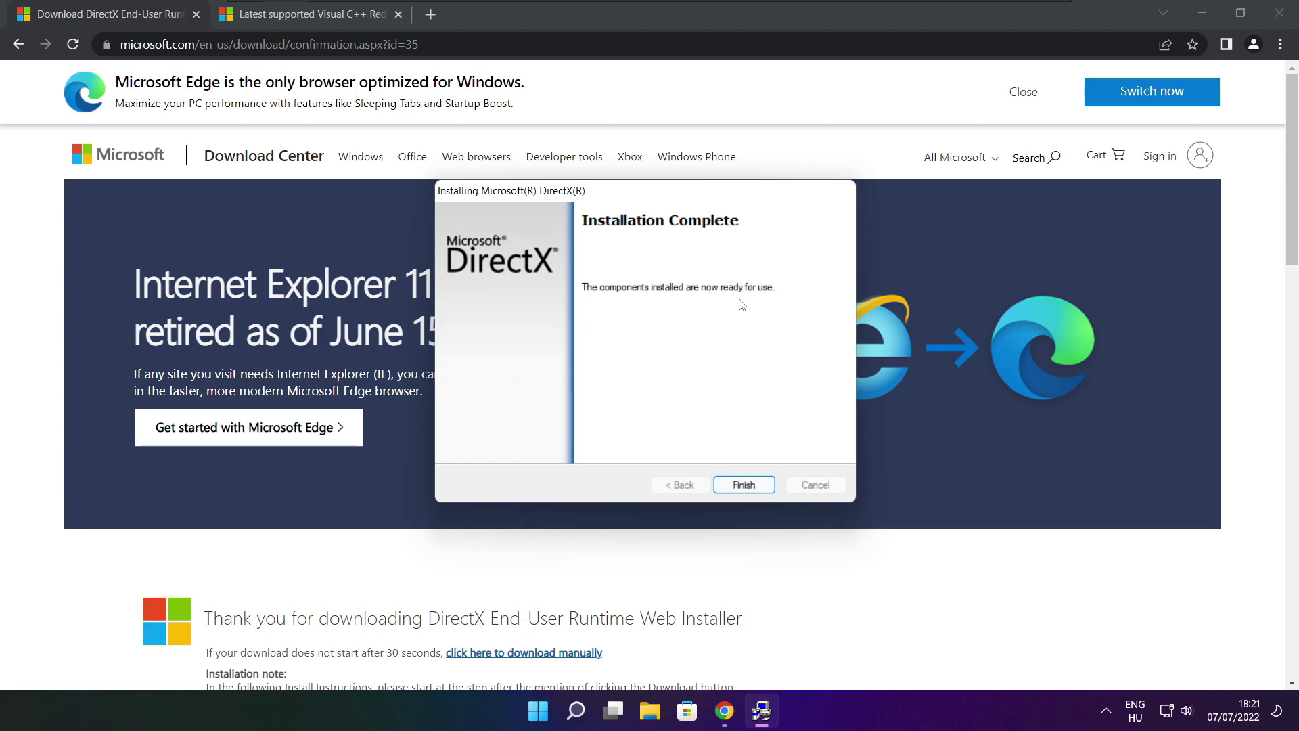
- Finish DirectX Setup and close the DirectX download tab
left_click(746, 485)
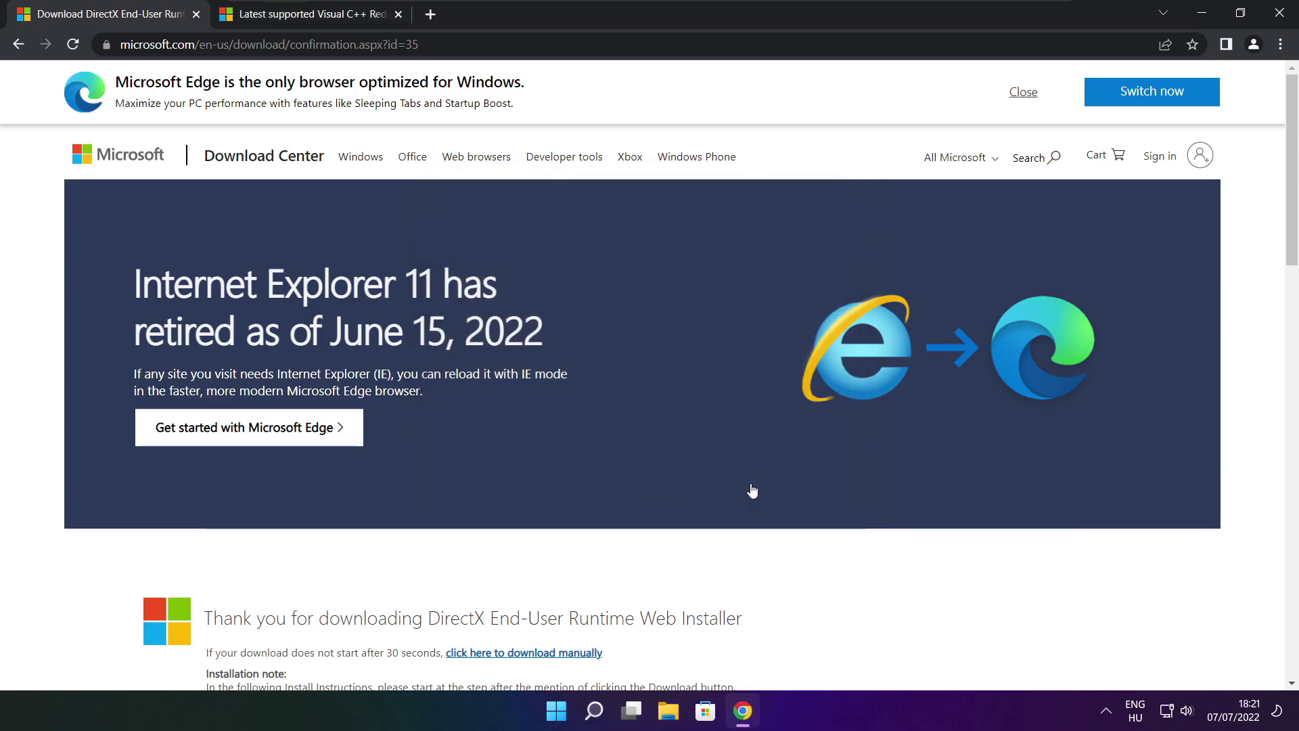
left_click(196, 16)
mouse_move(559, 44)
left_mouse_down()
mouse_move(121, 44)
mouse_move(559, 44)
left_mouse_up()
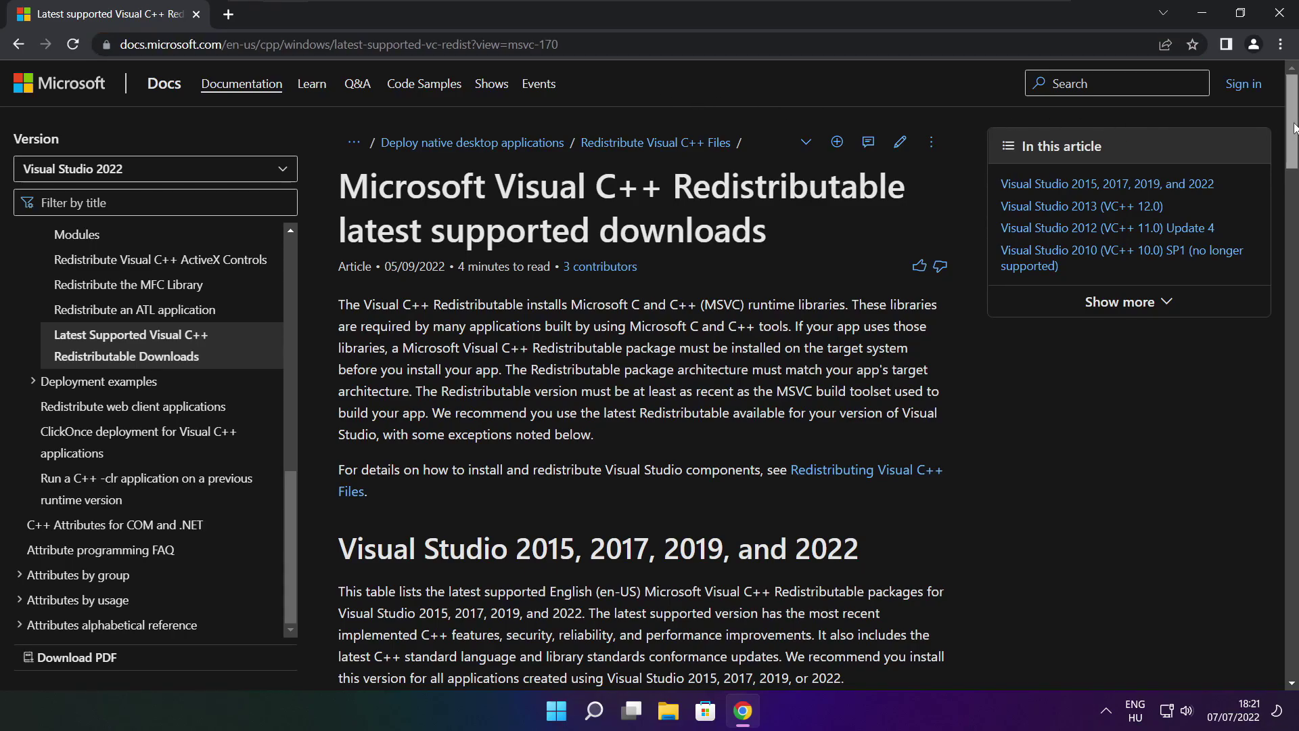
- Download the ARM64, X86 and X64 vc_redist installers from the supported downloads table
left_click_drag(1293, 128, 1283, 190)
scroll(832, 269, "up", 1)
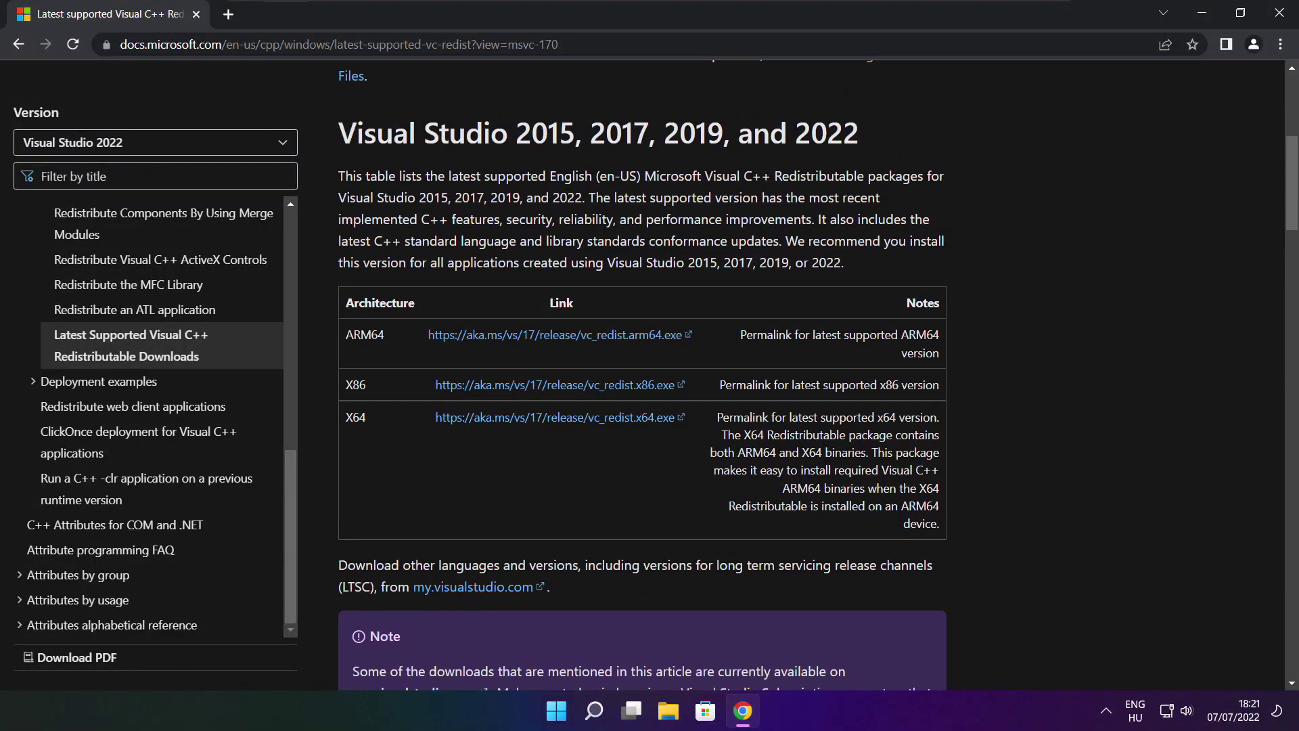
left_click_drag(343, 334, 873, 452)
left_click(873, 466)
left_click(539, 340)
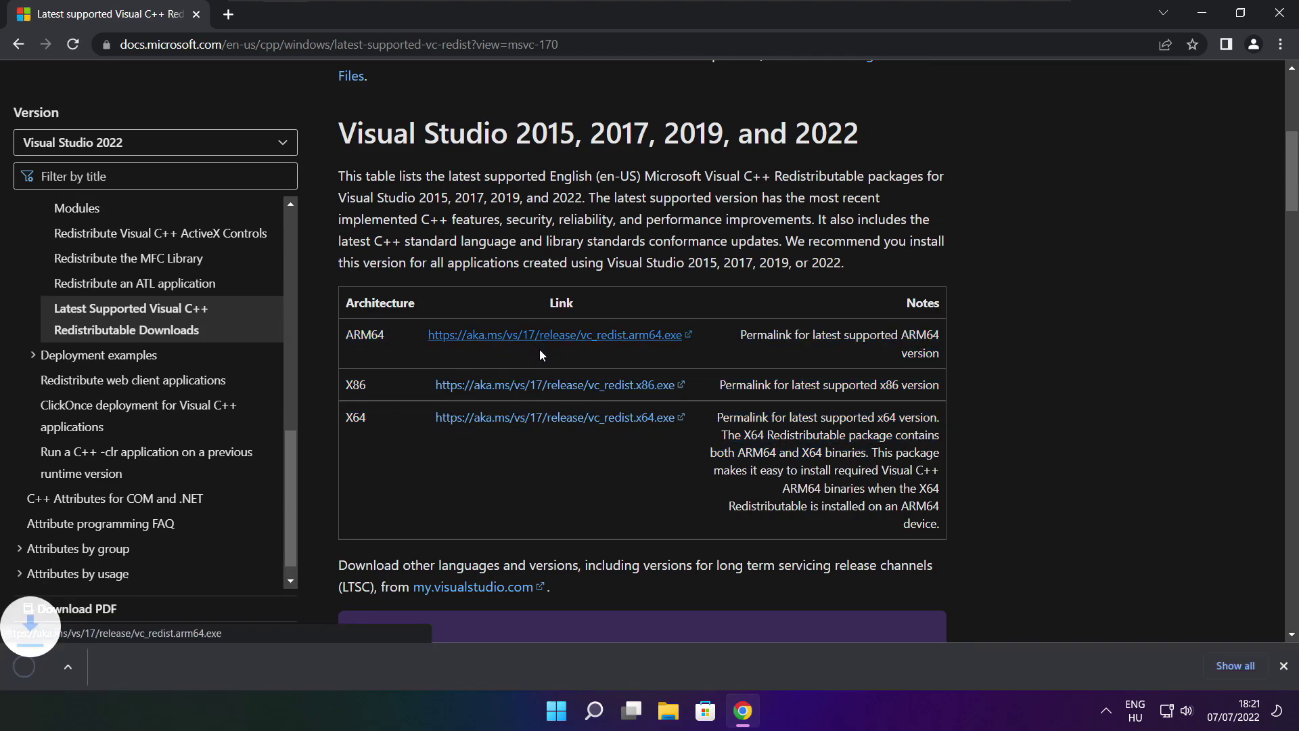
left_click(537, 388)
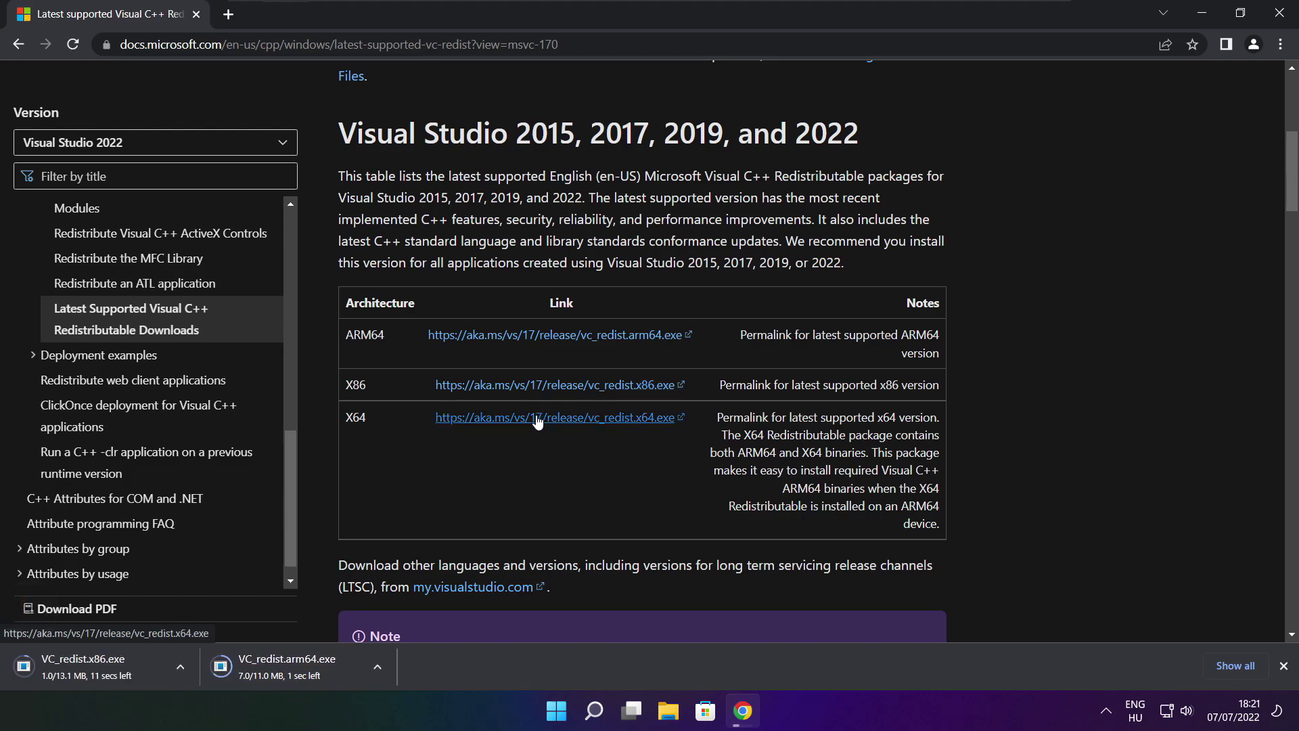
left_click(535, 419)
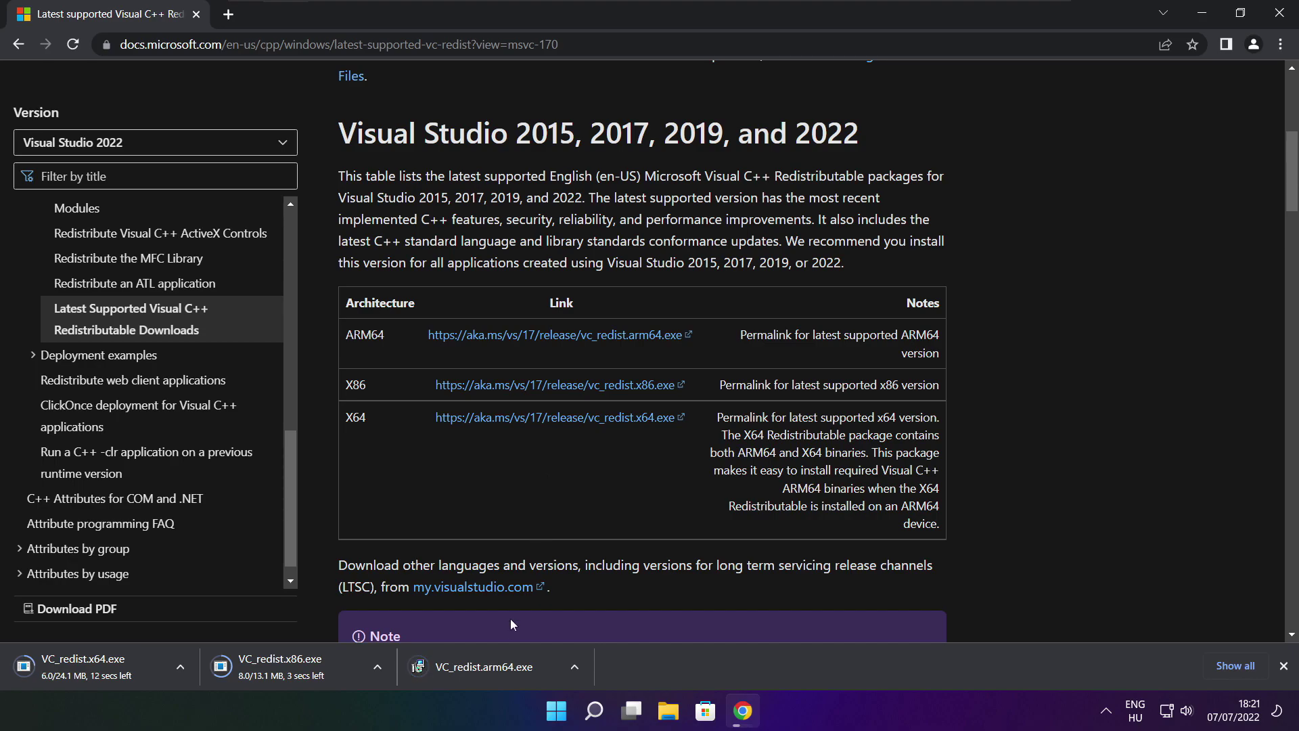
- Try installing the ARM64 redistributable, accepting the licence, then dismiss the failed setup
left_click(494, 669)
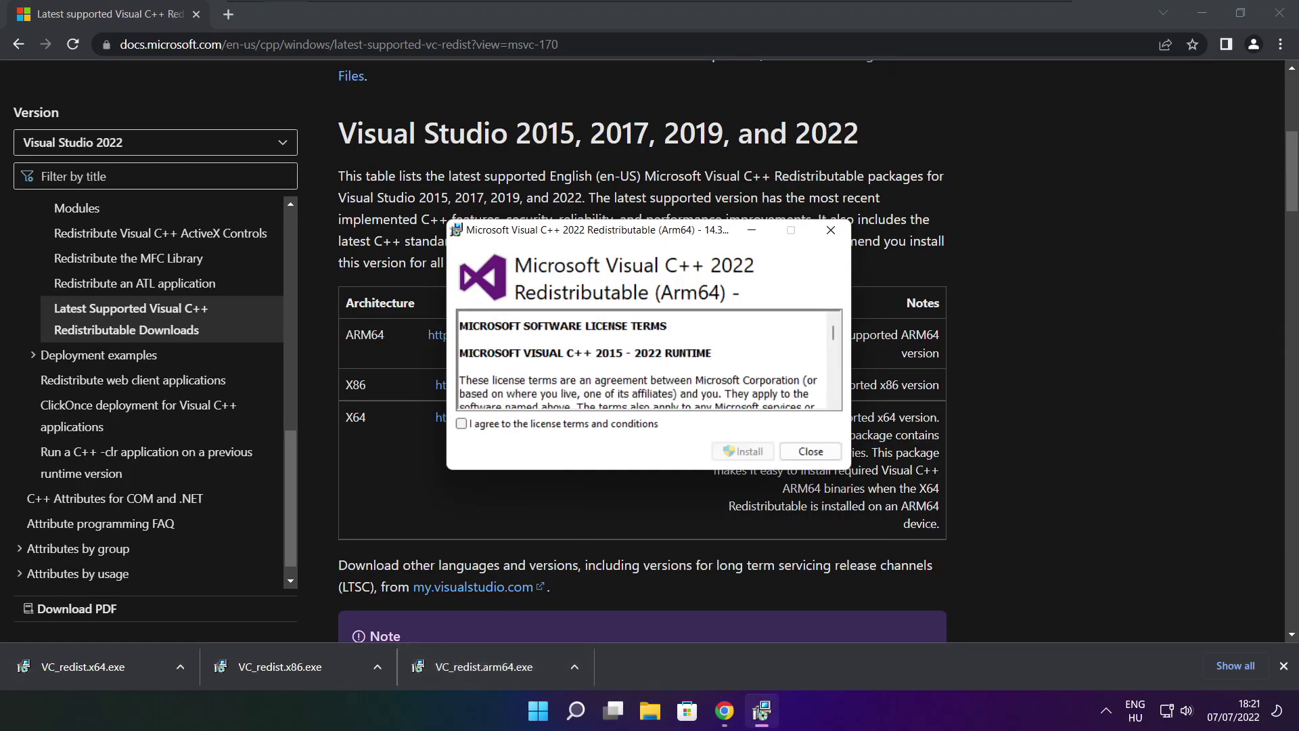
left_click_drag(834, 333, 834, 396)
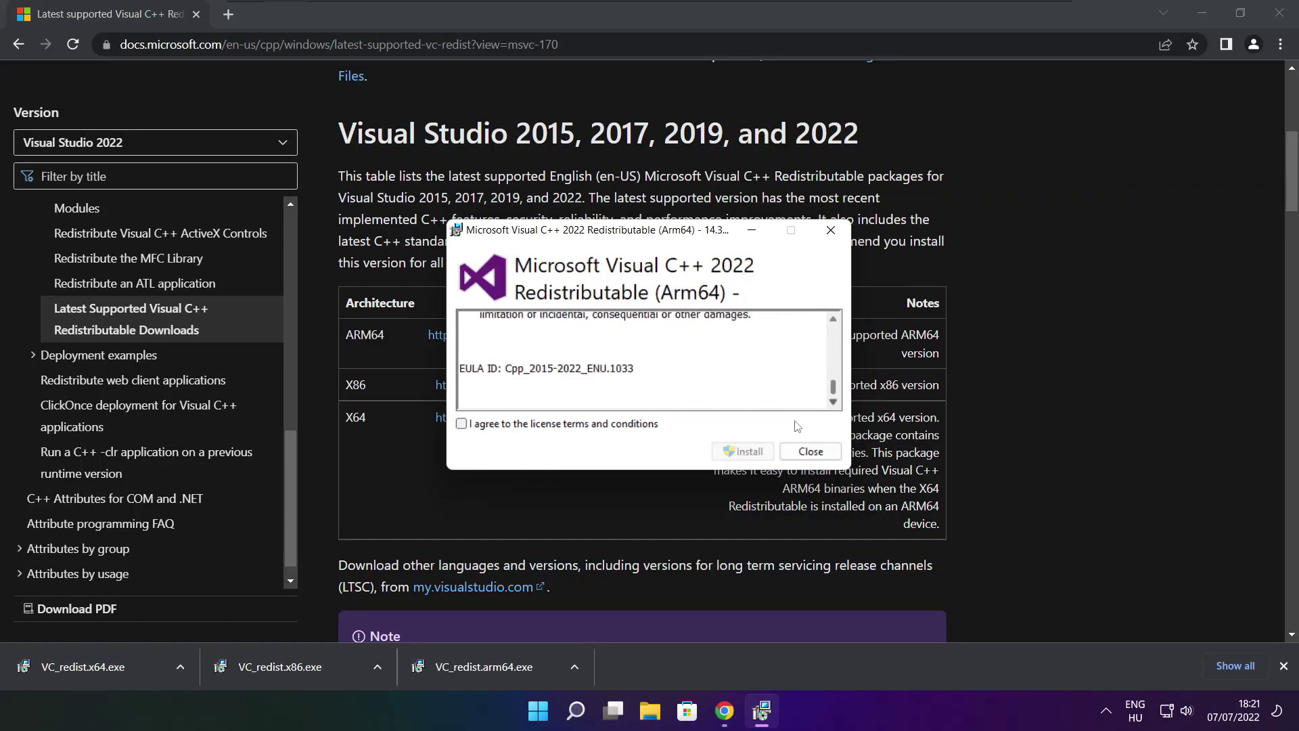
left_click(461, 424)
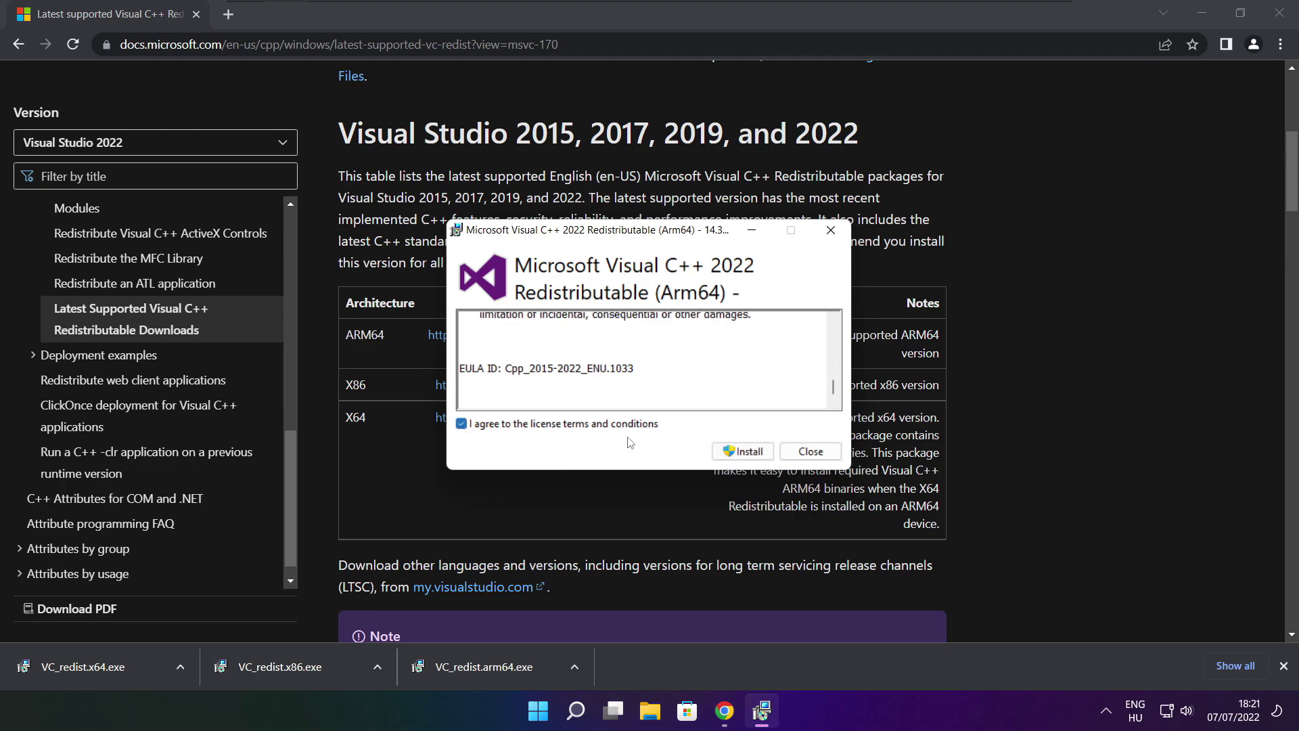
left_click(741, 451)
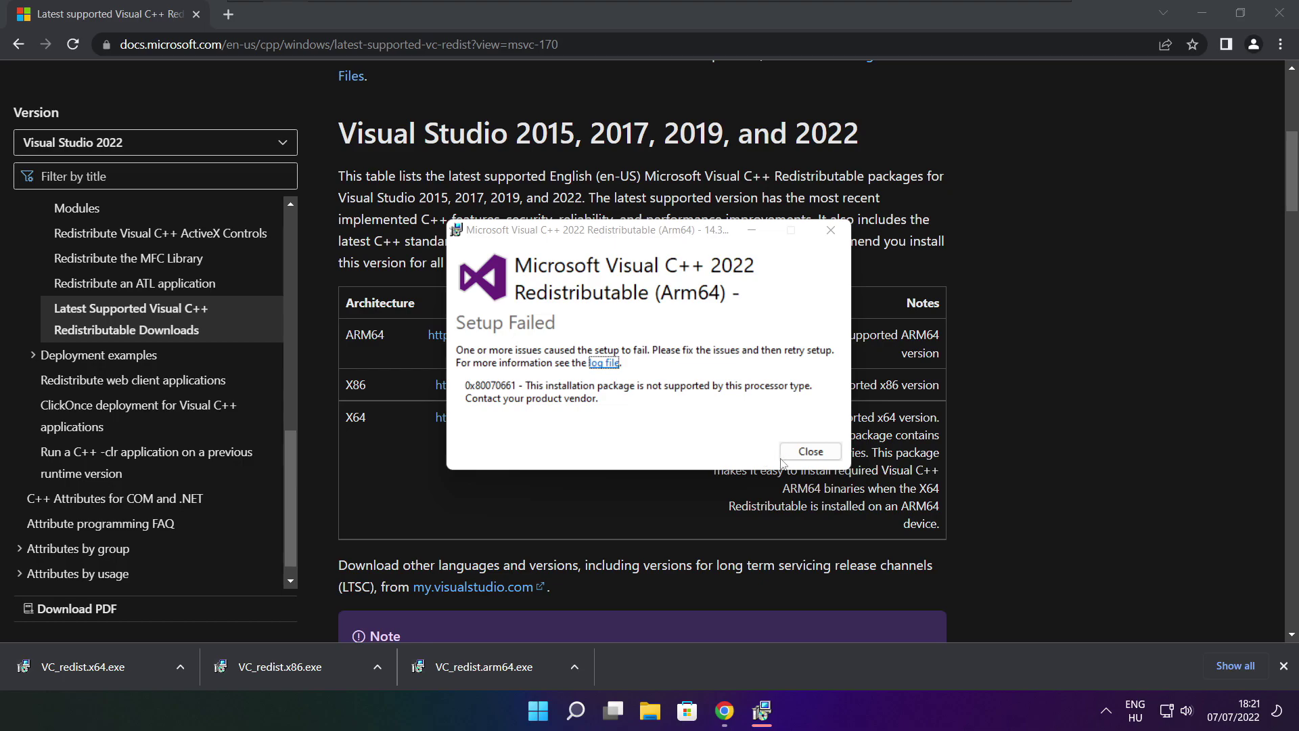
left_click(785, 455)
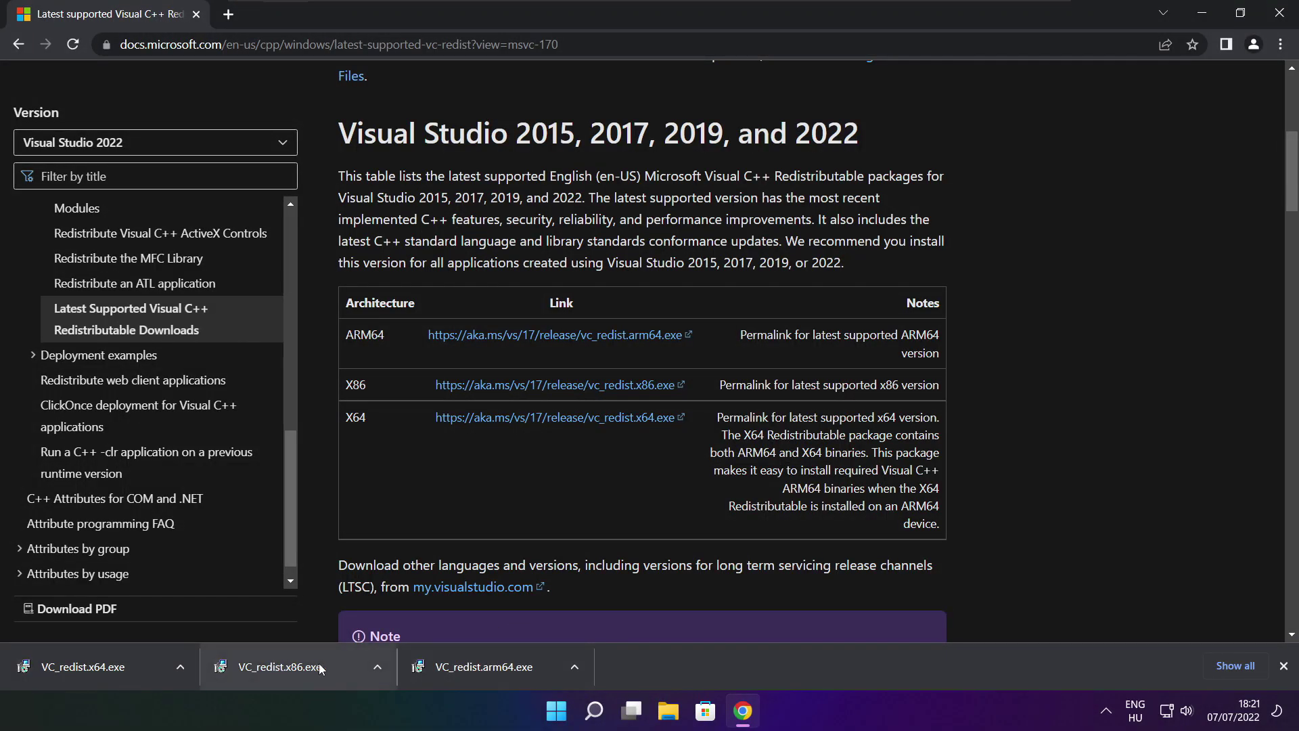
- Install the x86 Visual C++ 2015-2022 Redistributable 14.32.31332 and close its setup
left_click(306, 666)
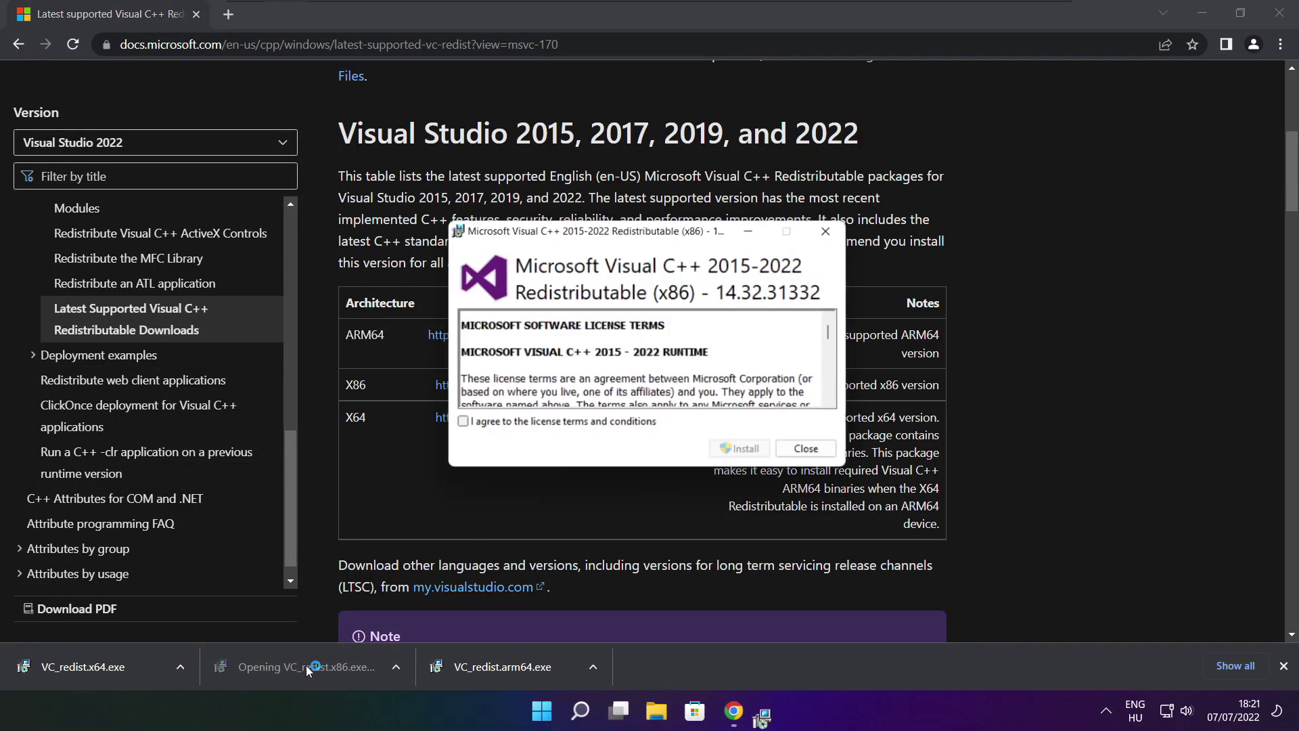
left_click_drag(836, 340, 836, 398)
left_click(462, 424)
left_click(743, 451)
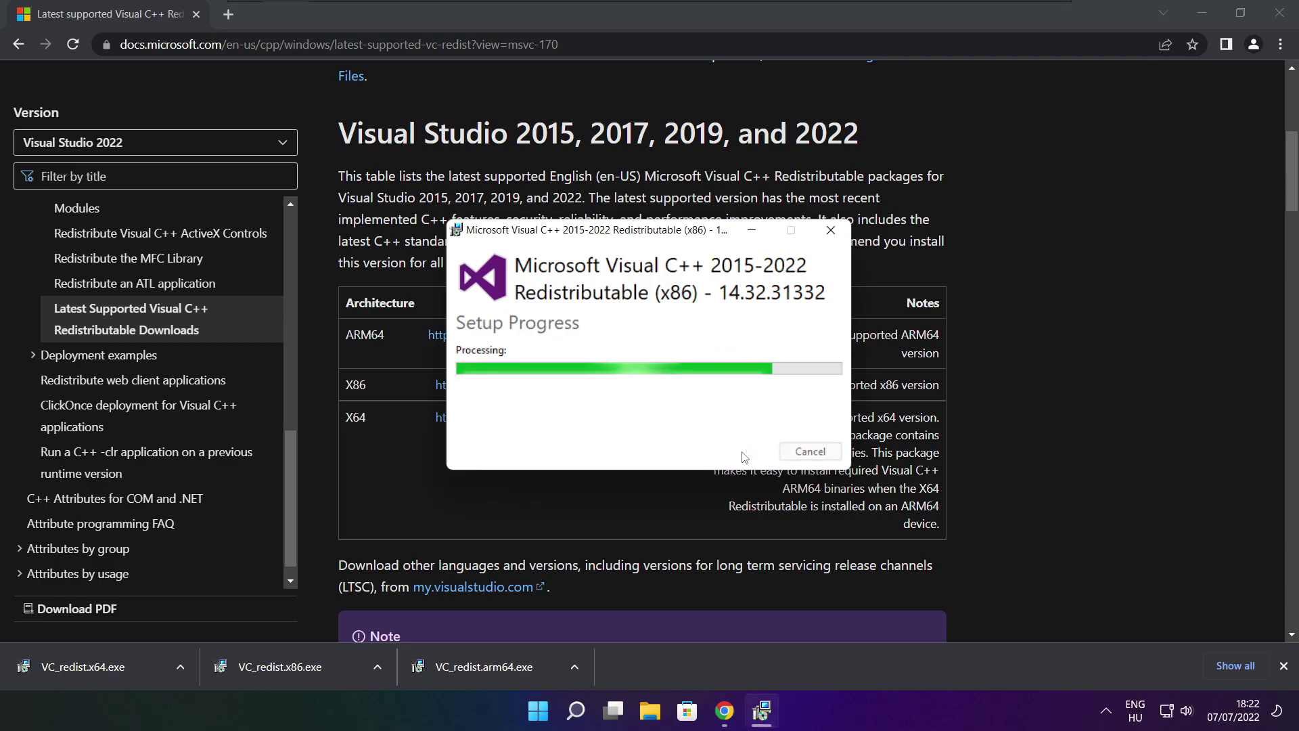
left_click(811, 452)
- Install the x64 Visual C++ 2015-2022 Redistributable 14.32.31332 and close its setup
left_click(103, 666)
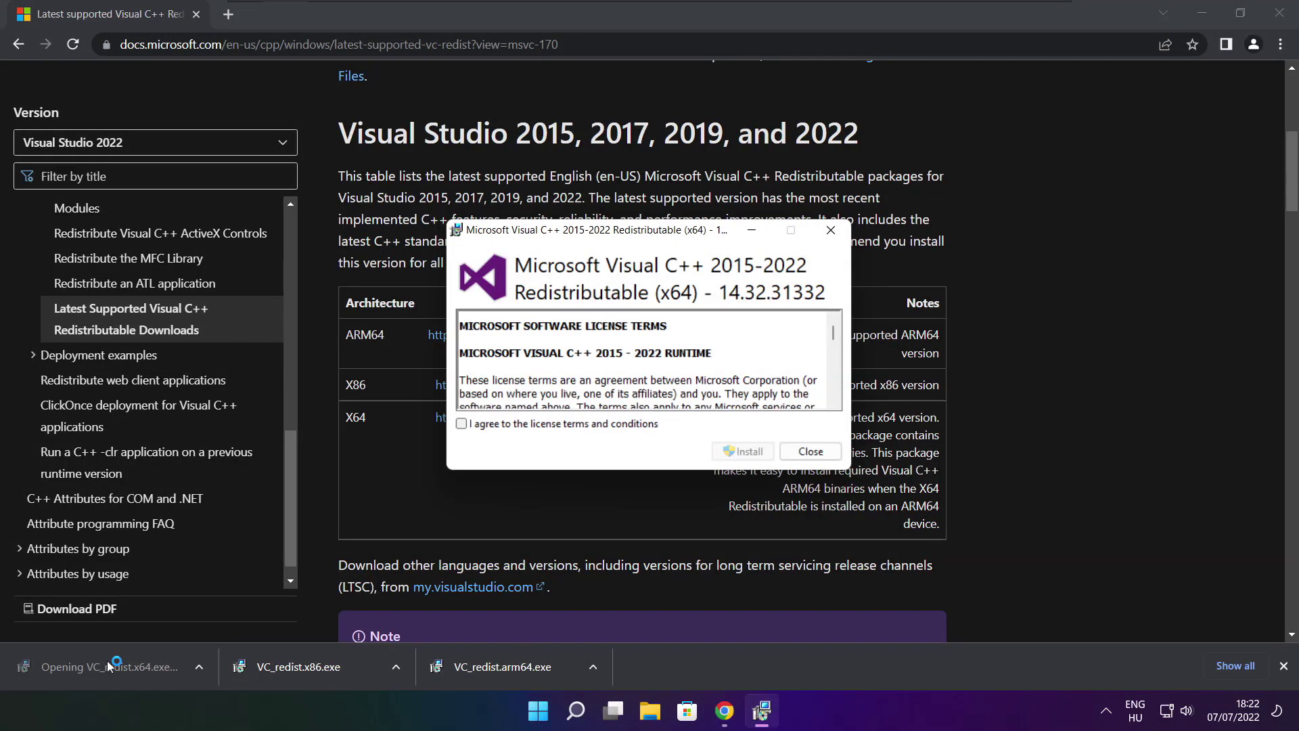
left_click_drag(832, 333, 833, 399)
left_click(462, 425)
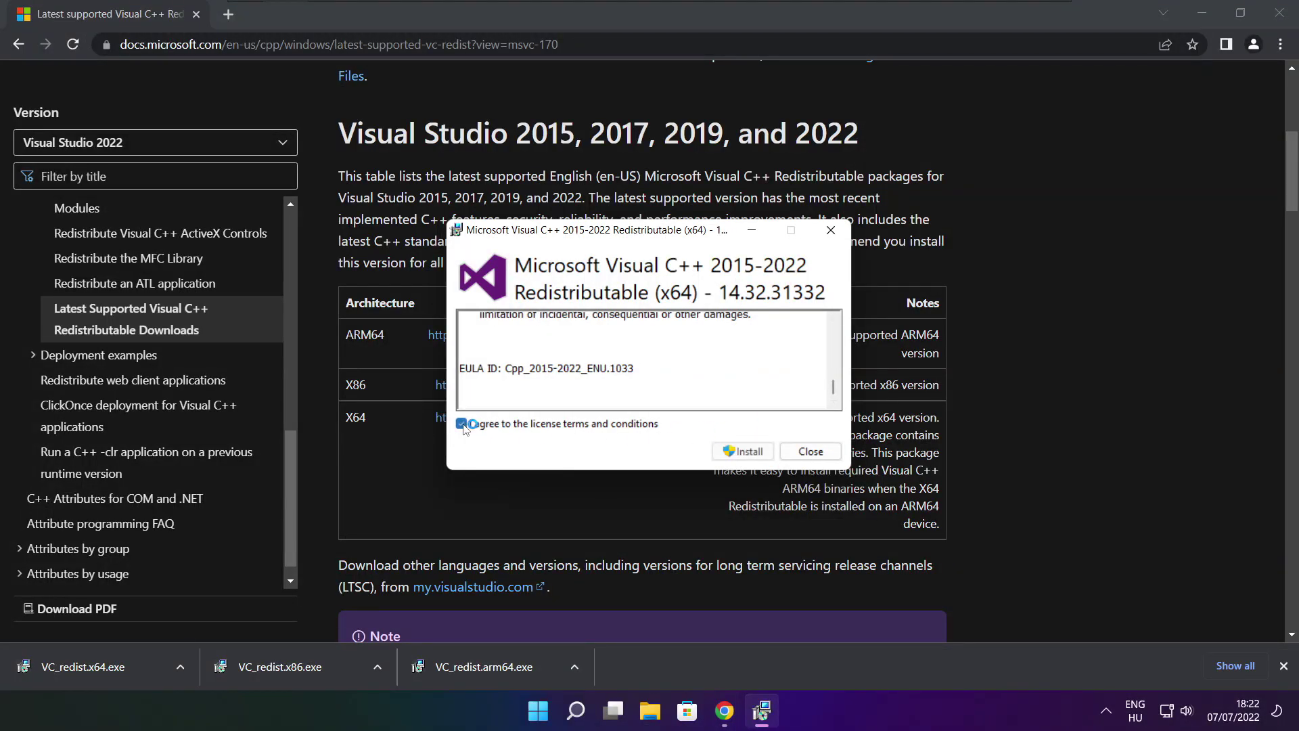
left_click(745, 452)
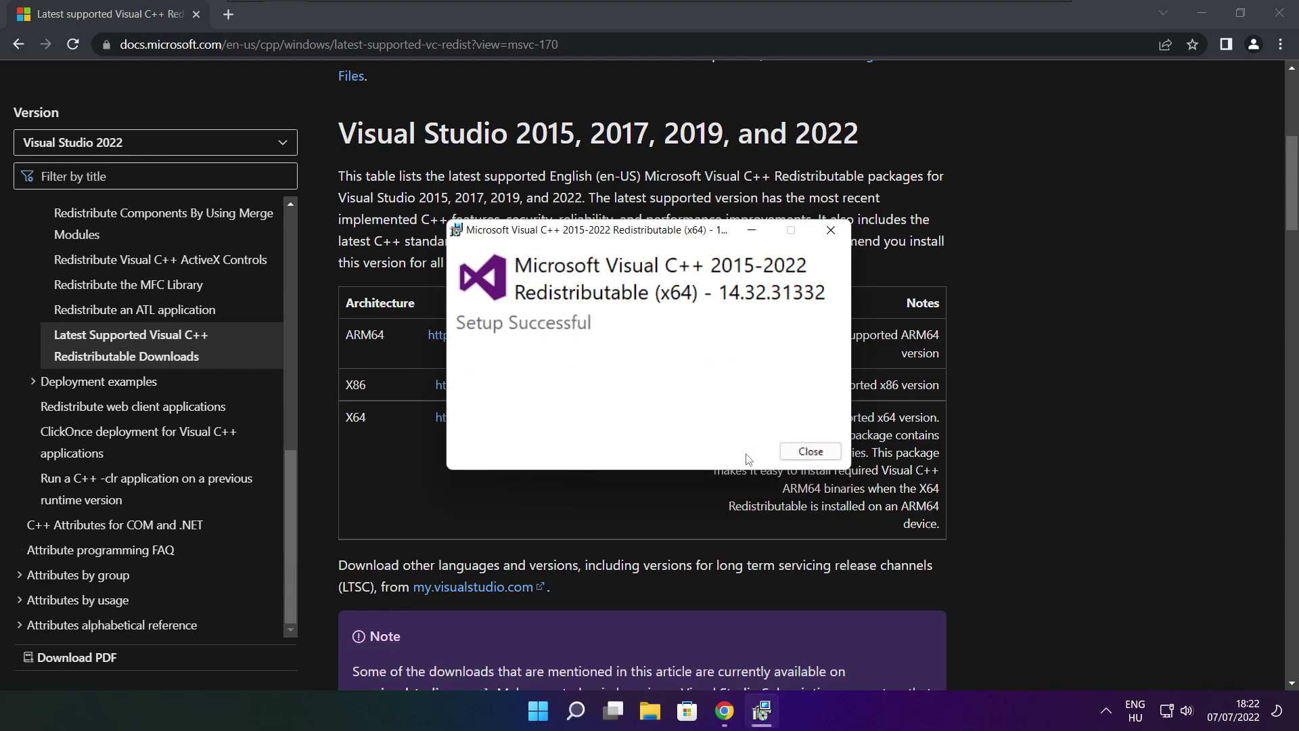
left_click(812, 451)
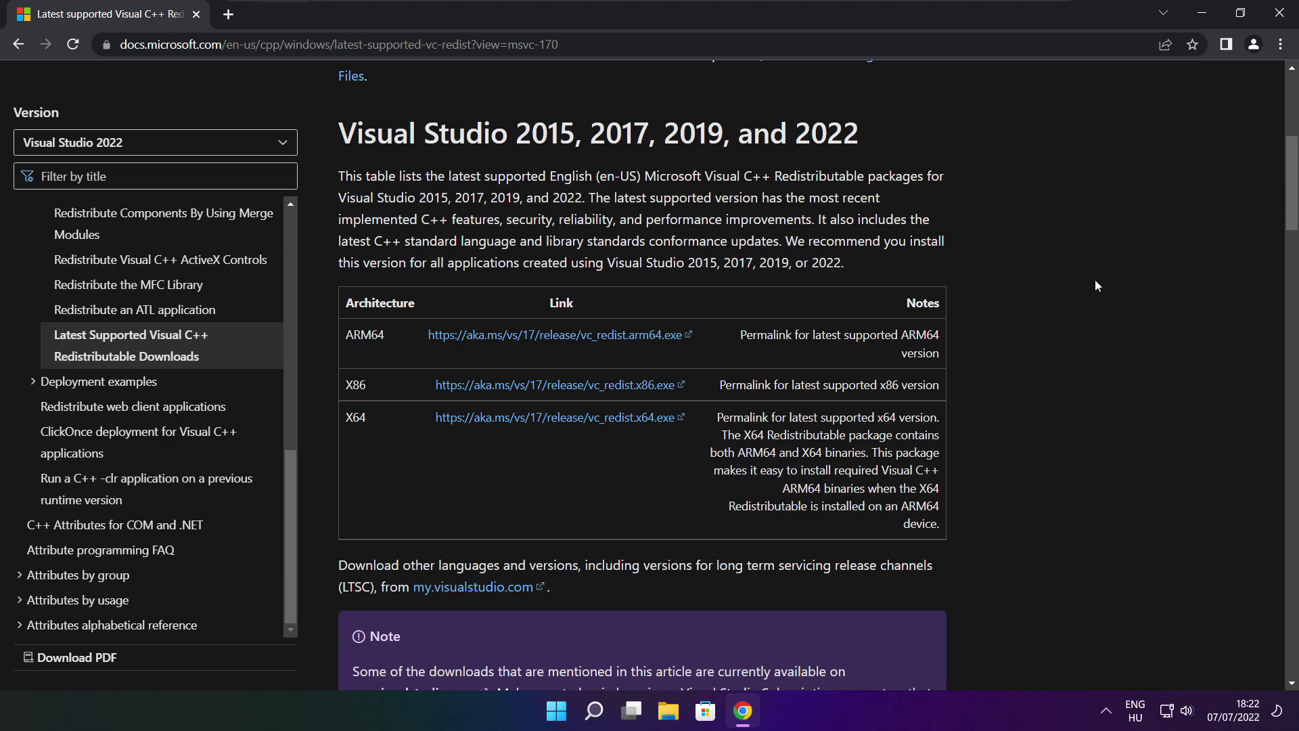
- Close Chrome and bring up Task Manager's list of startup apps
left_click(1281, 16)
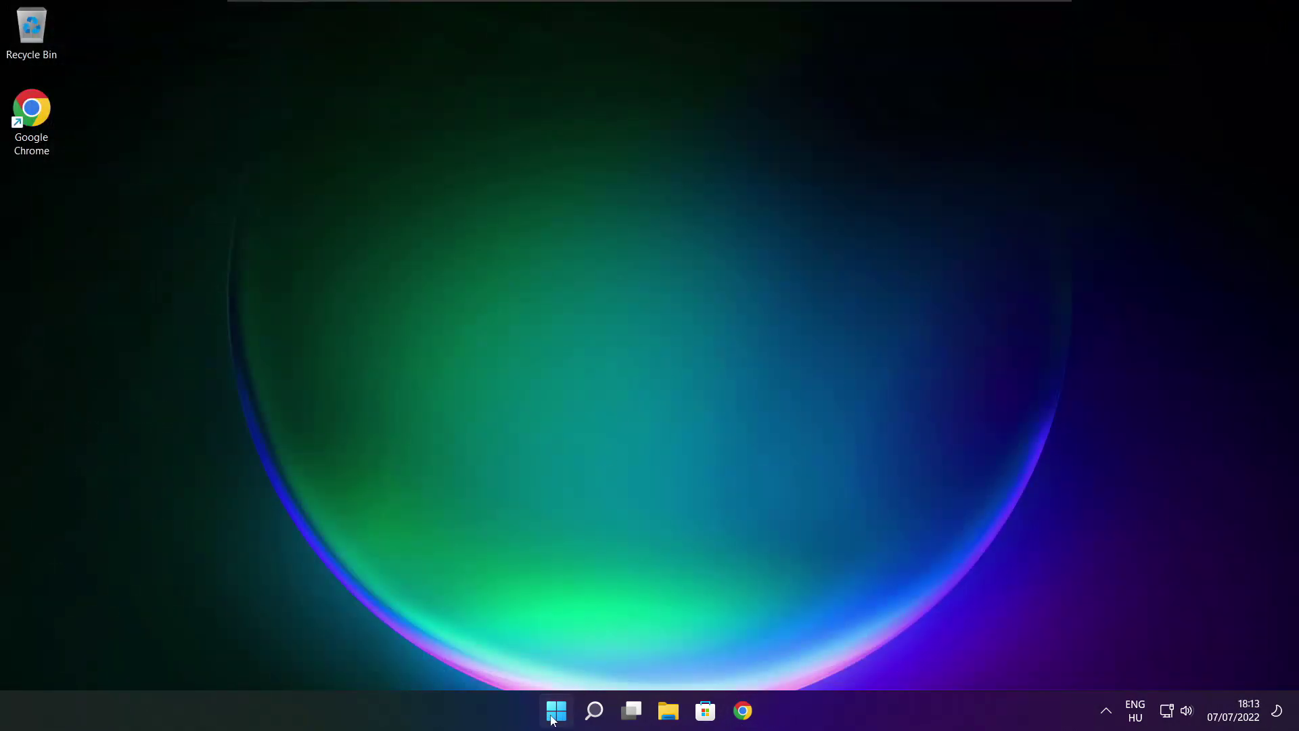
right_click(559, 714)
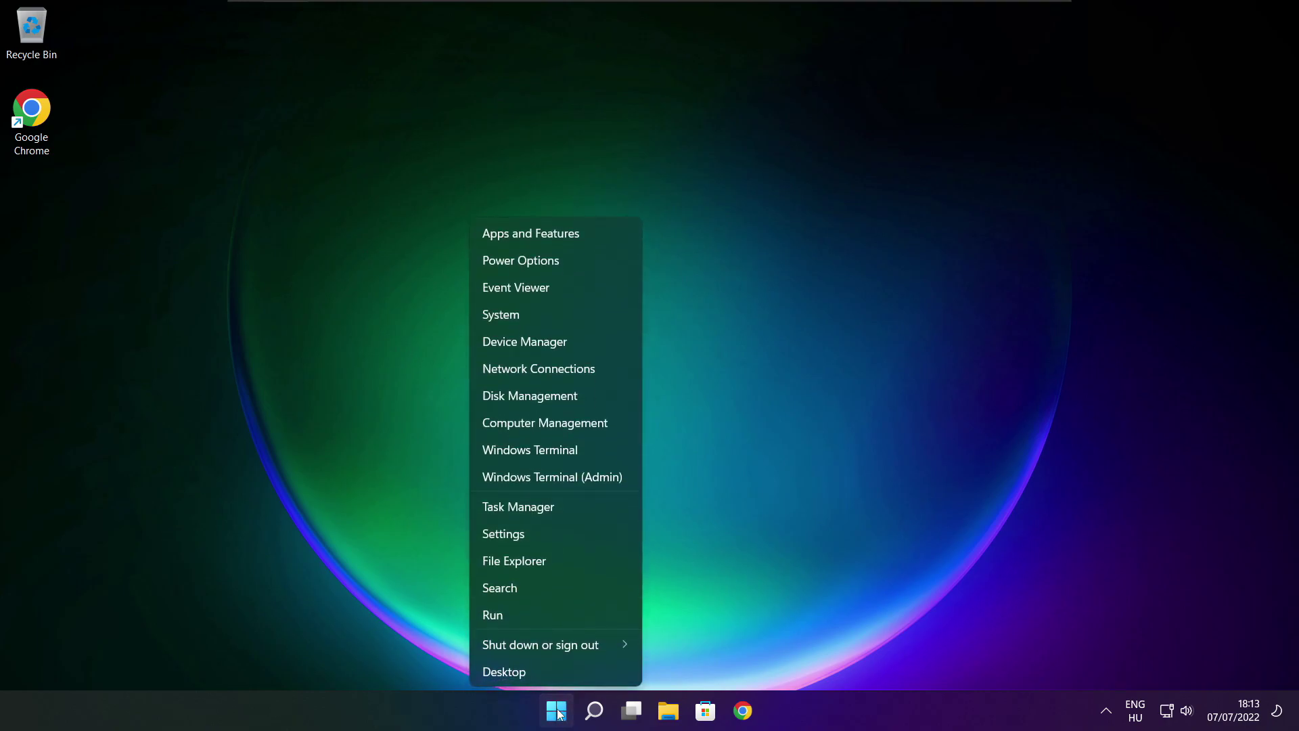
left_click(559, 507)
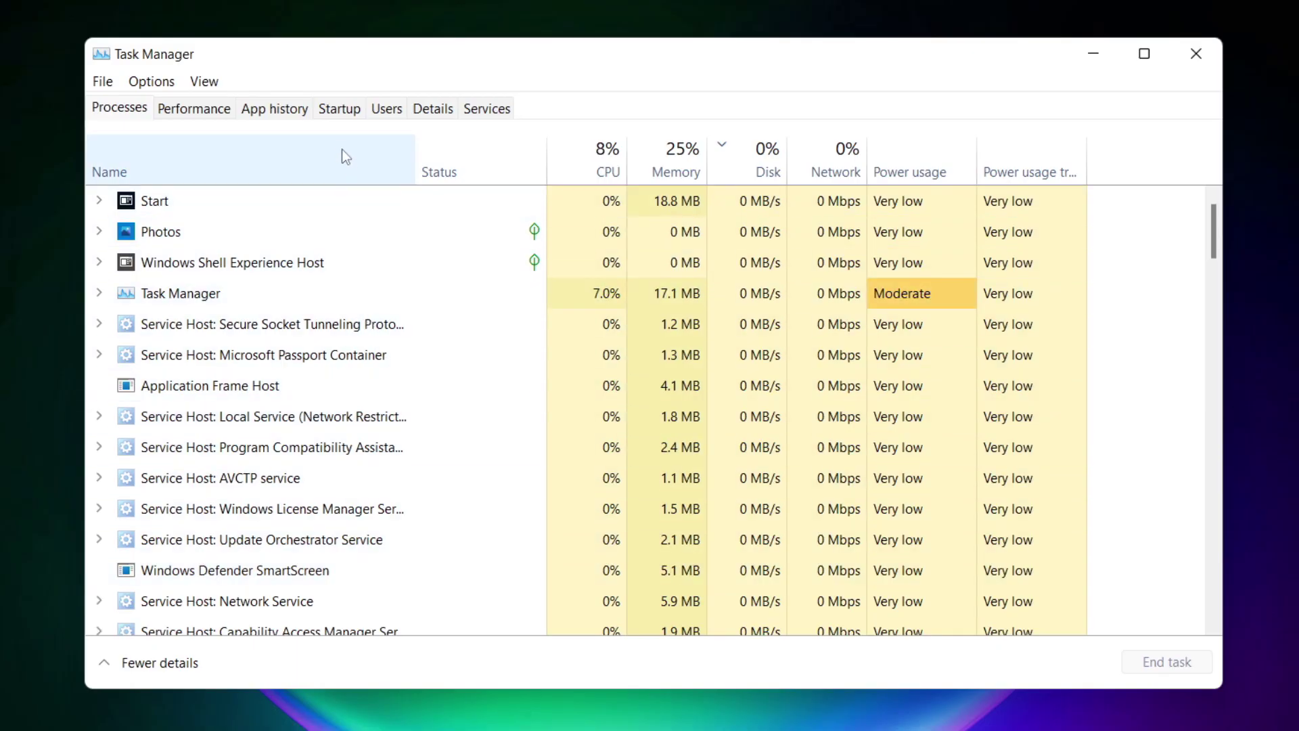
left_click(345, 112)
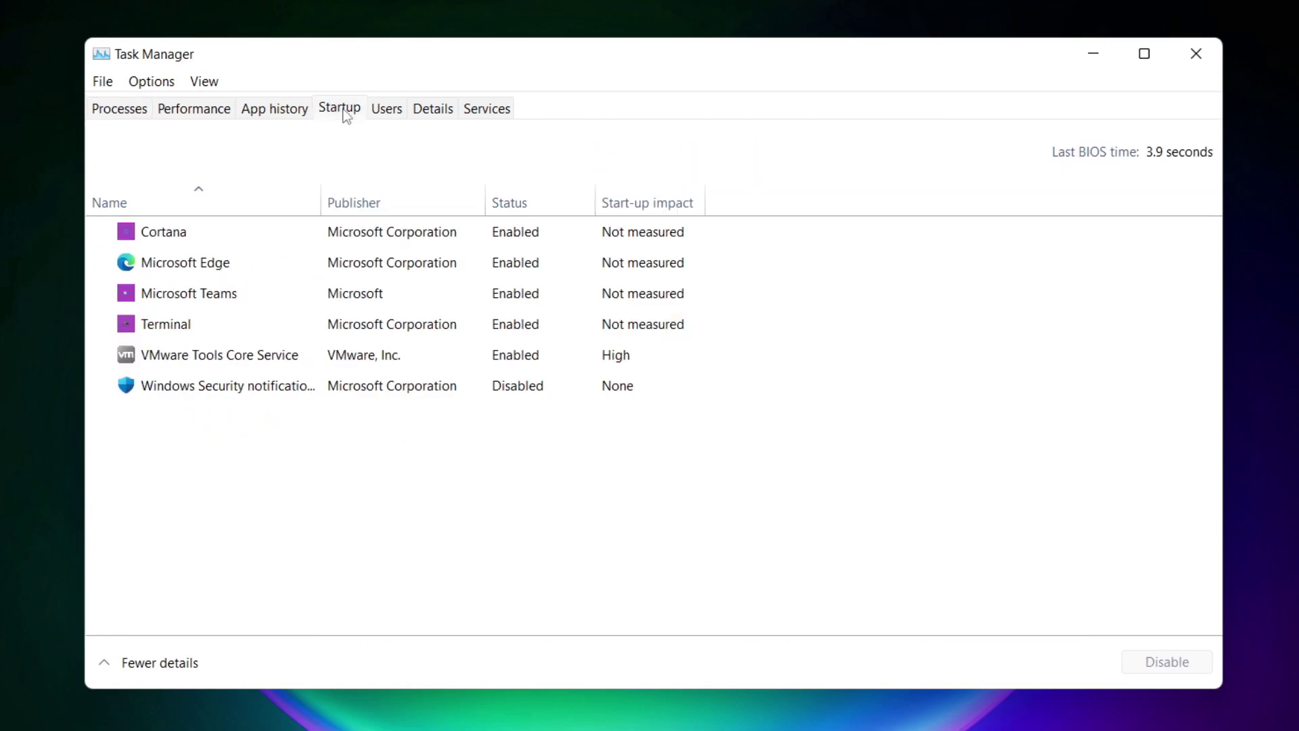
- Disable Cortana, Microsoft Edge, Microsoft Teams and Terminal at startup, then close Task Manager
left_click(365, 238)
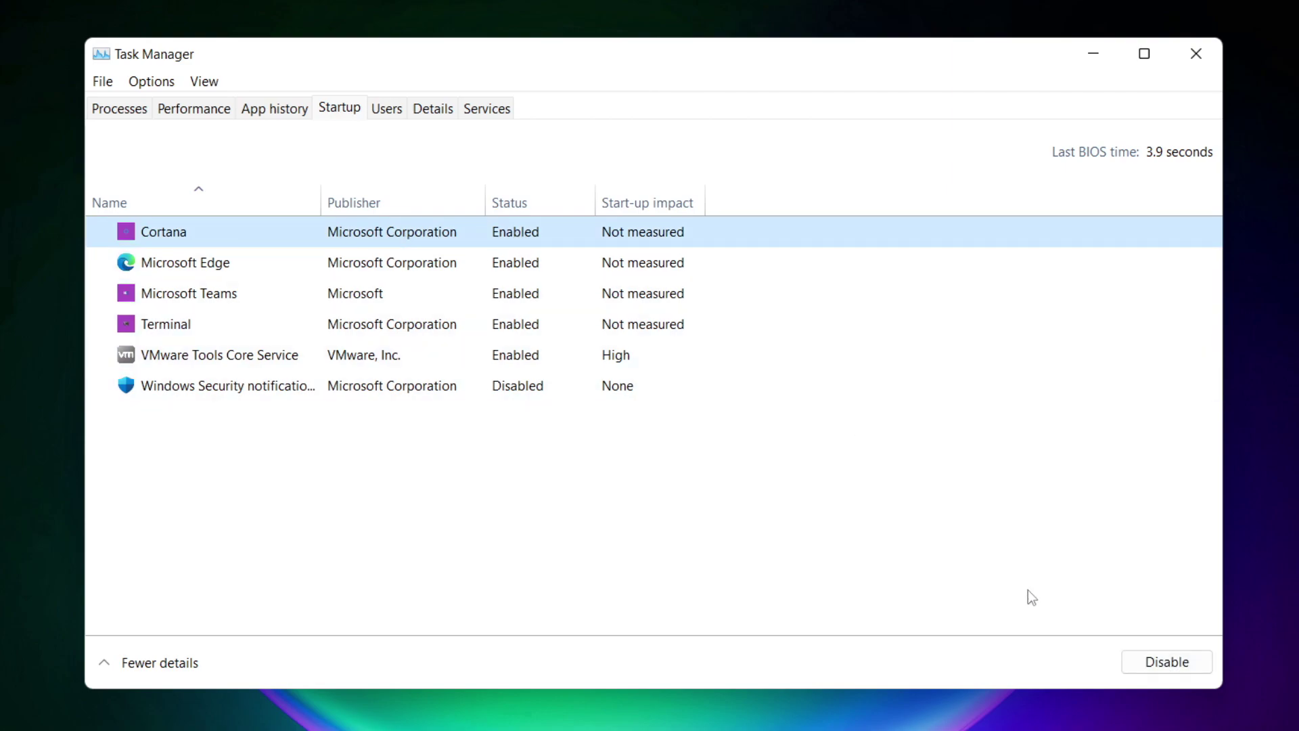
left_click(1166, 666)
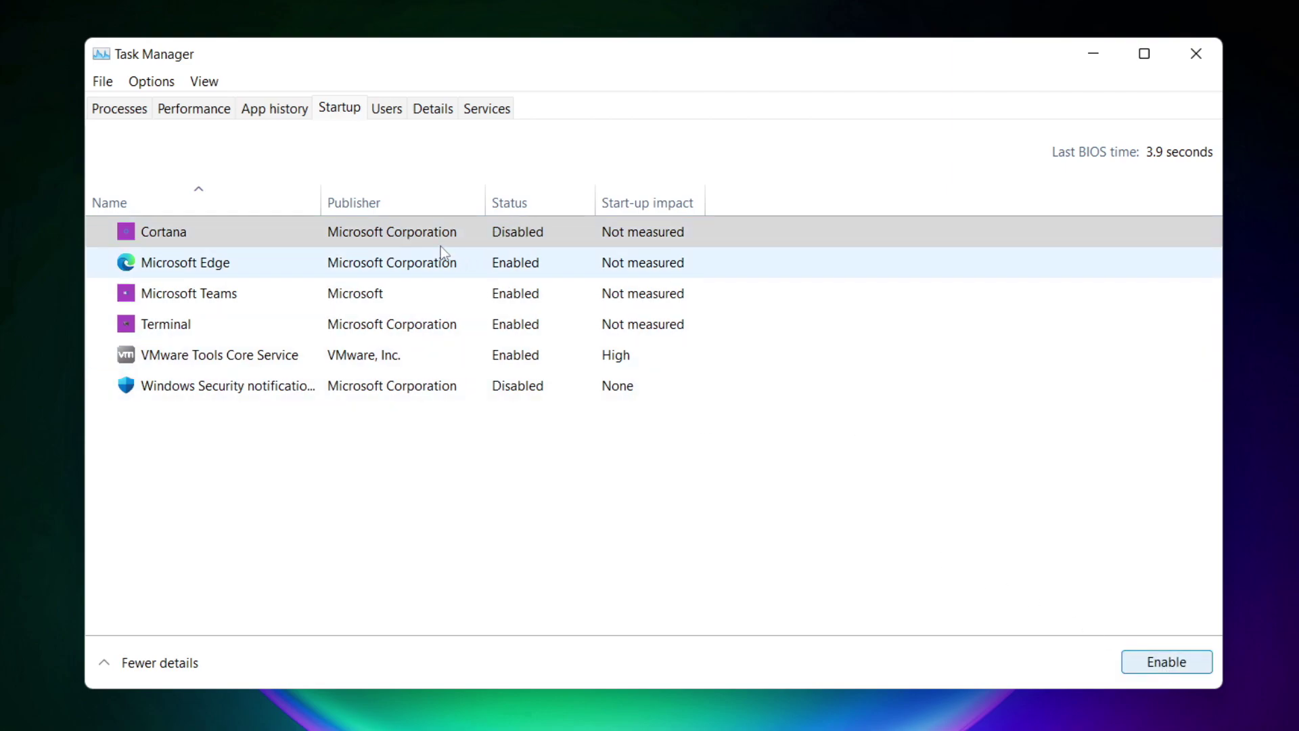
left_click(342, 271)
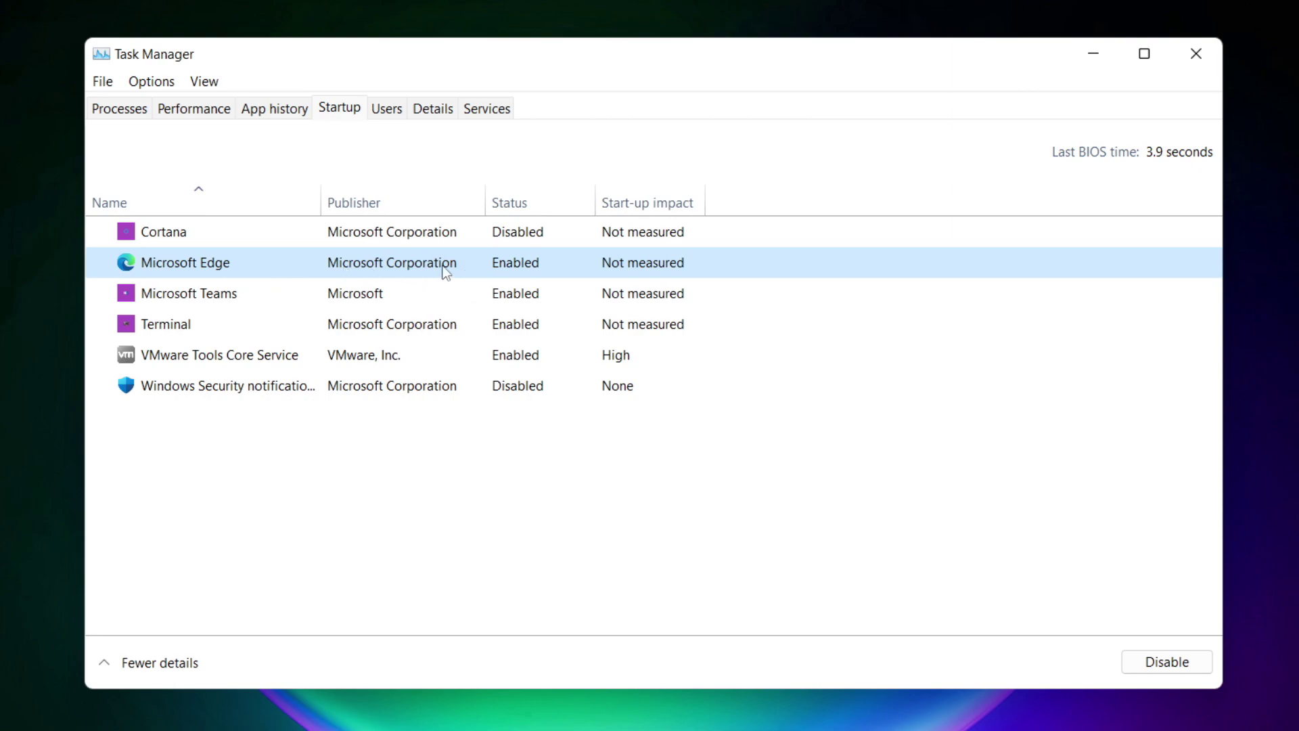
left_click(1165, 663)
left_click(538, 298)
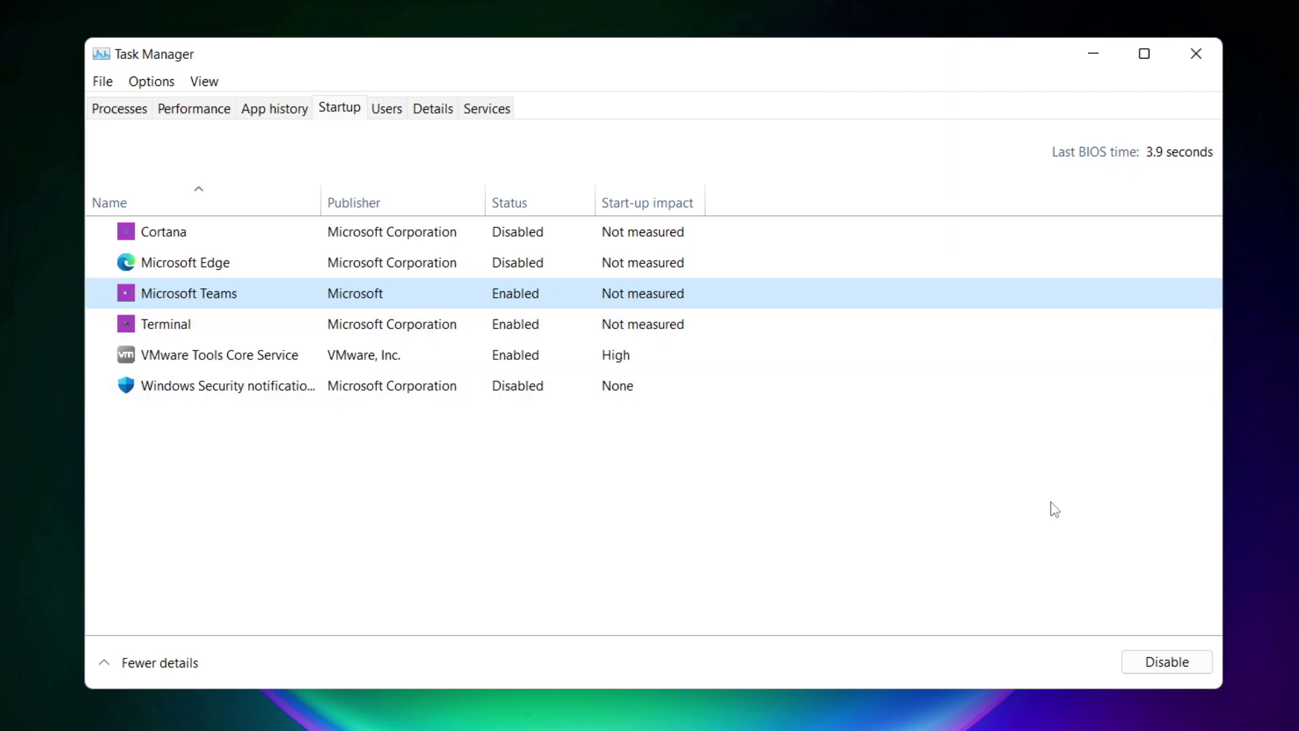
left_click(1177, 665)
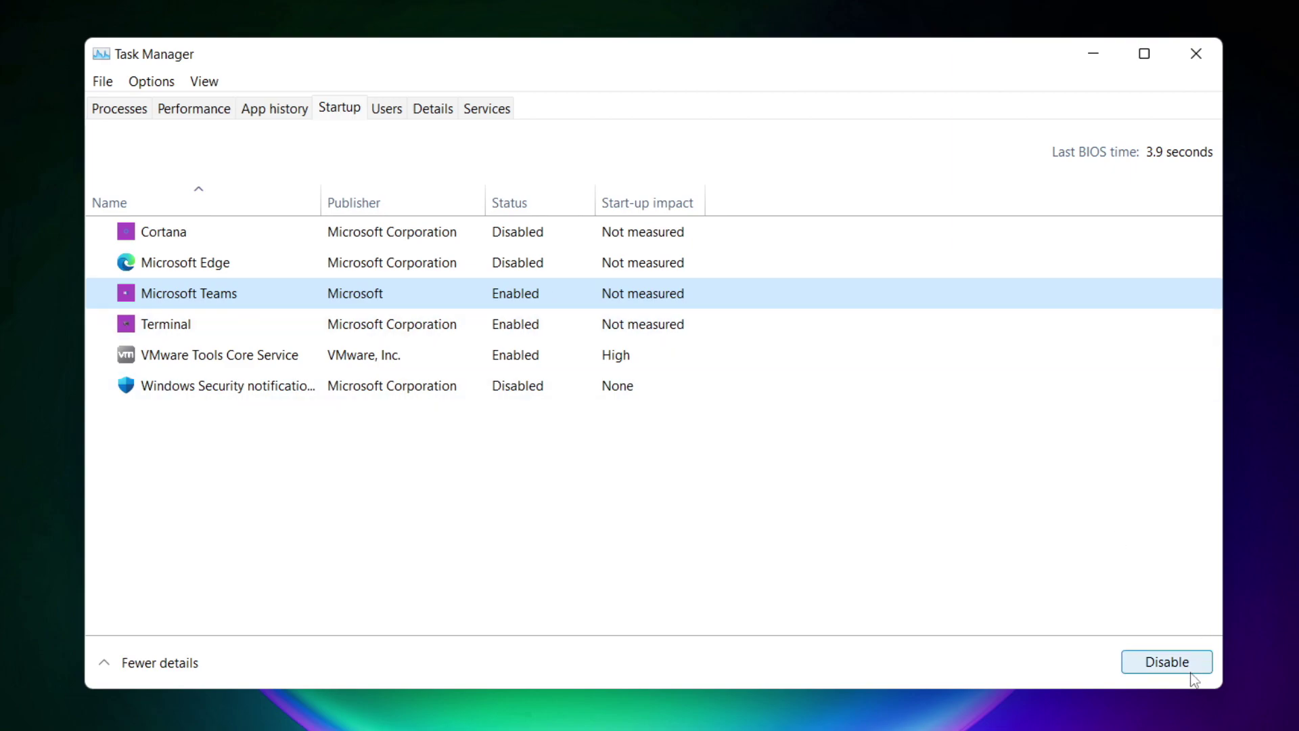
left_click(434, 331)
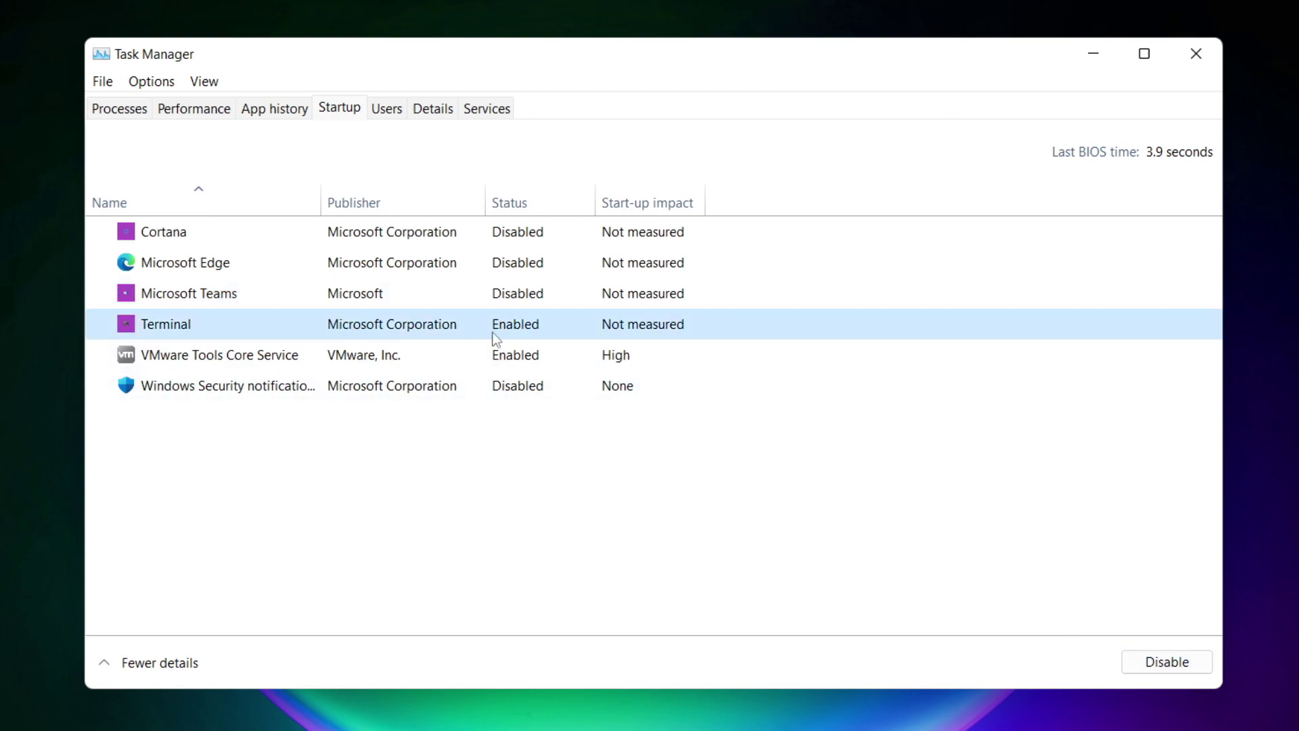
left_click(1187, 667)
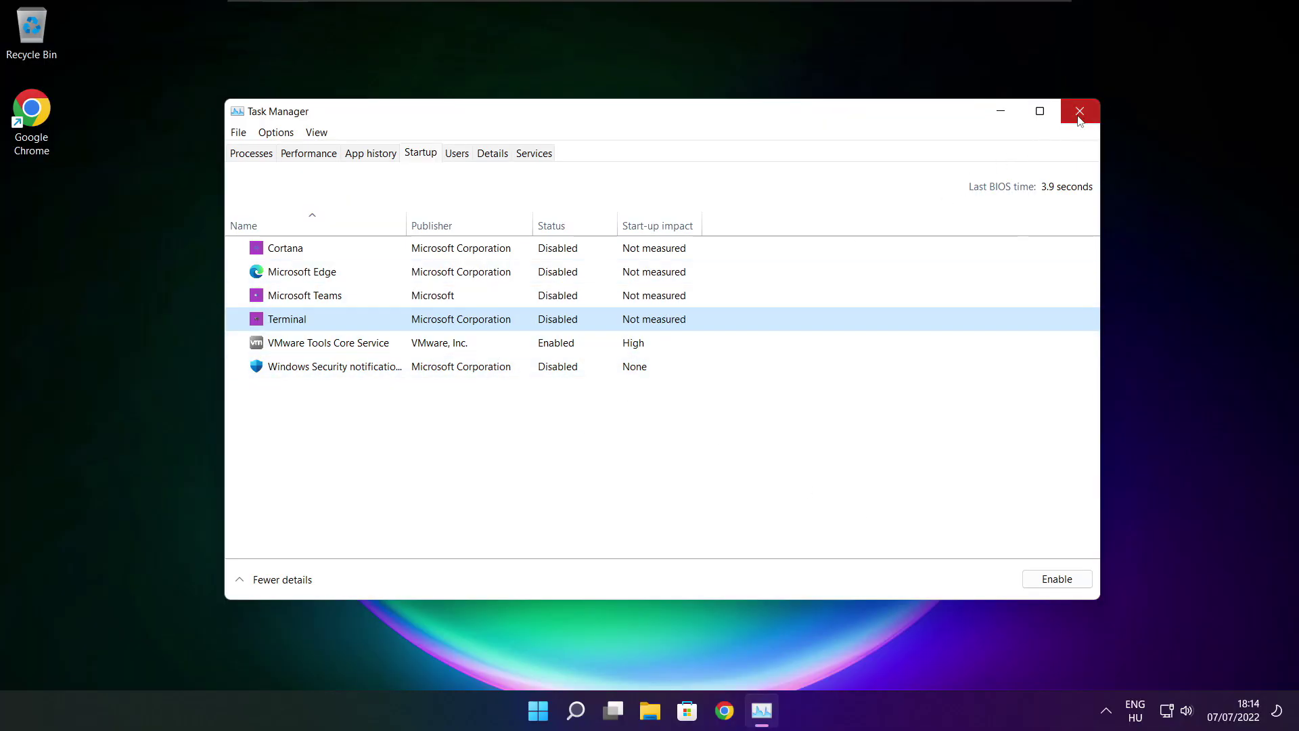
left_click(1079, 113)
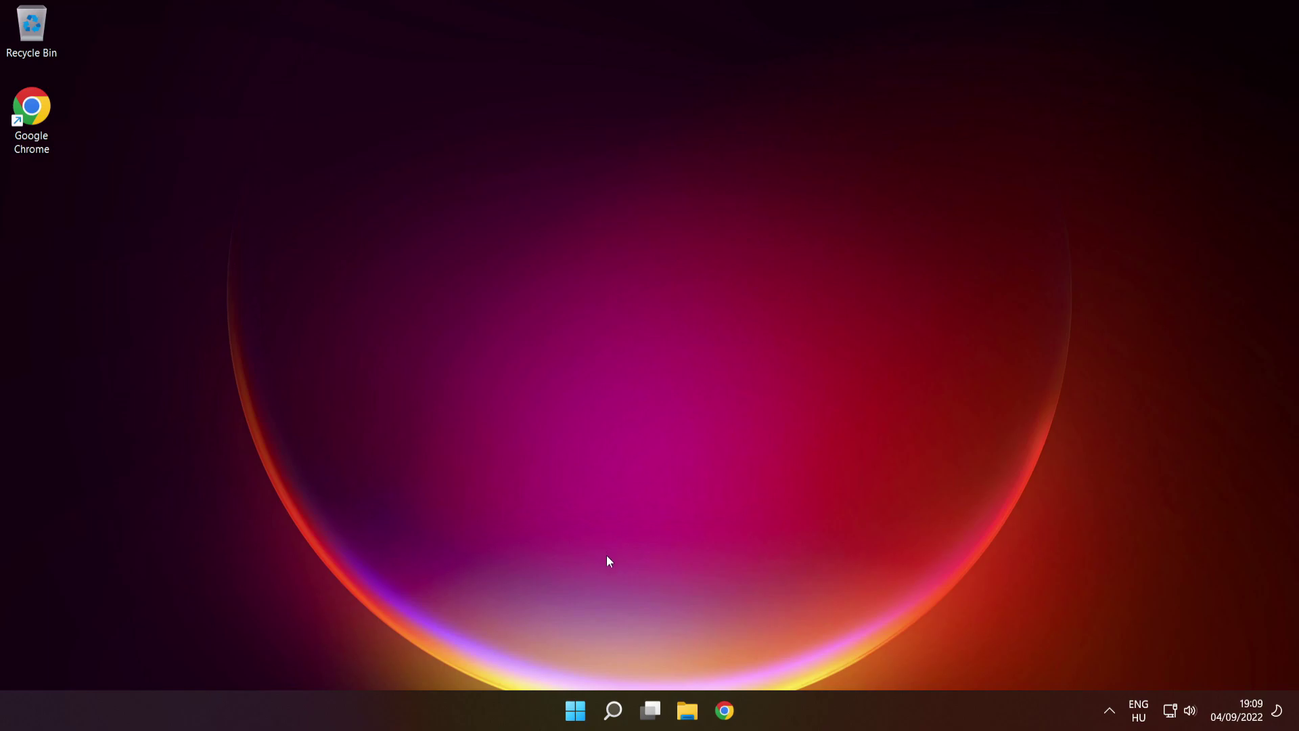
- Search for 'cmd' and run Command Prompt as administrator
mouse_move(607, 720)
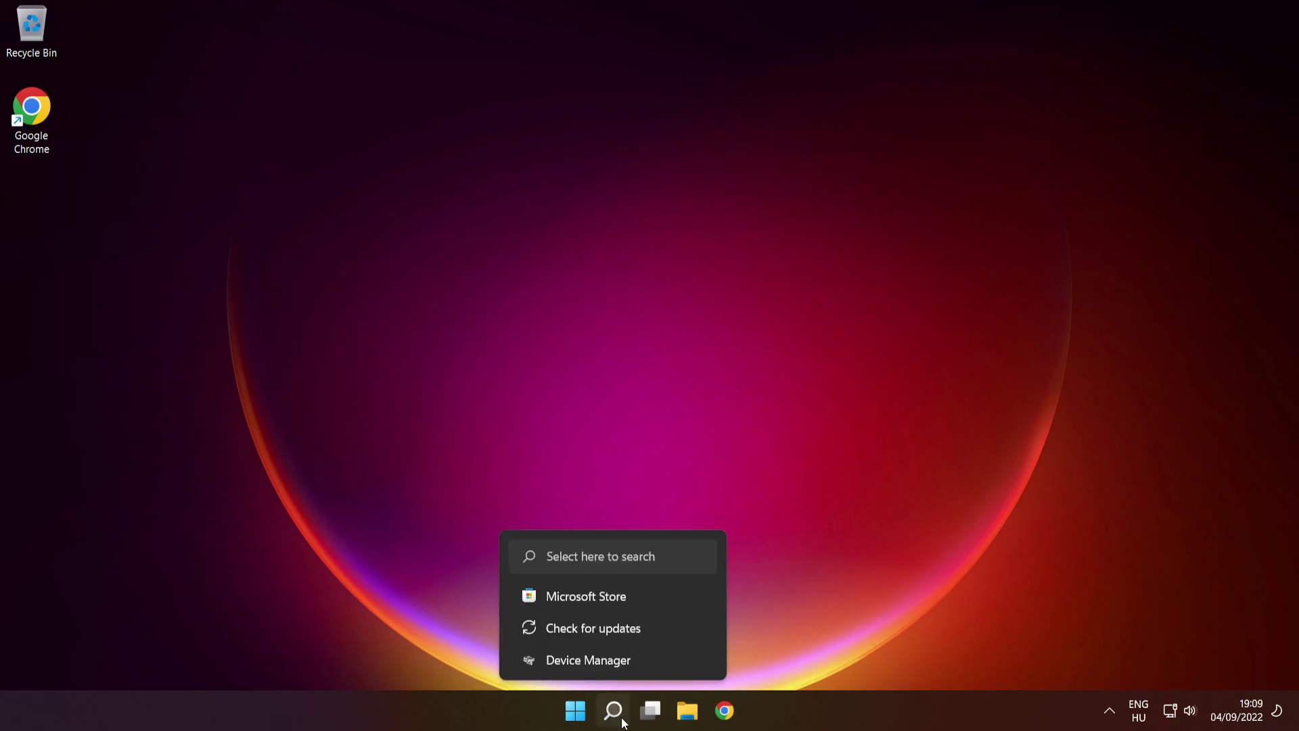
left_click(615, 714)
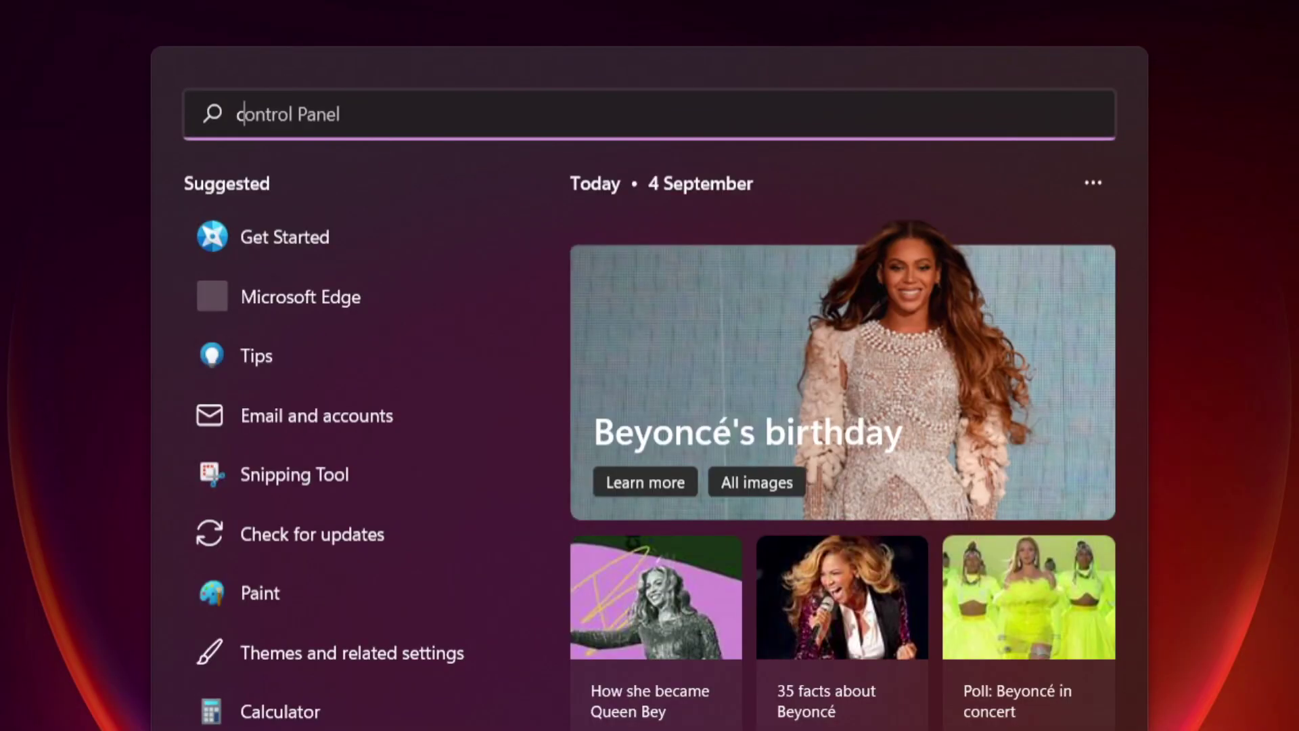
type("cmd")
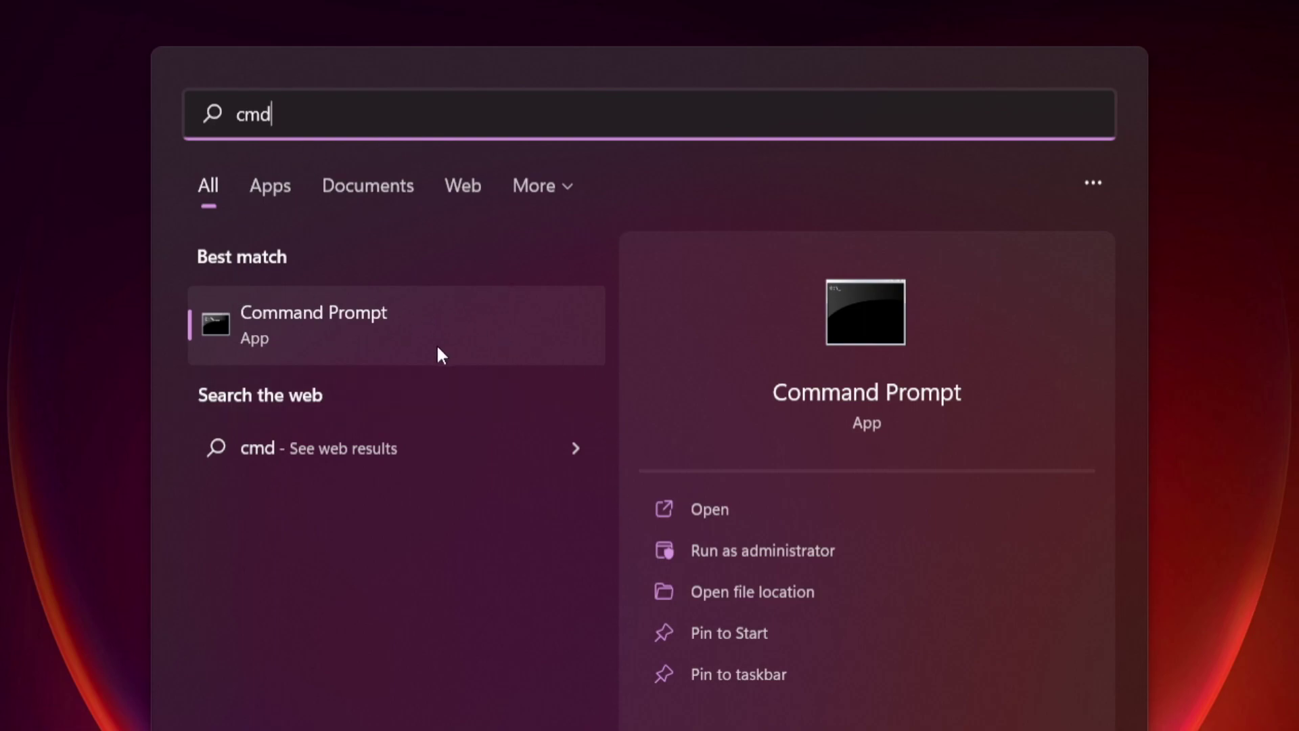
right_click(478, 326)
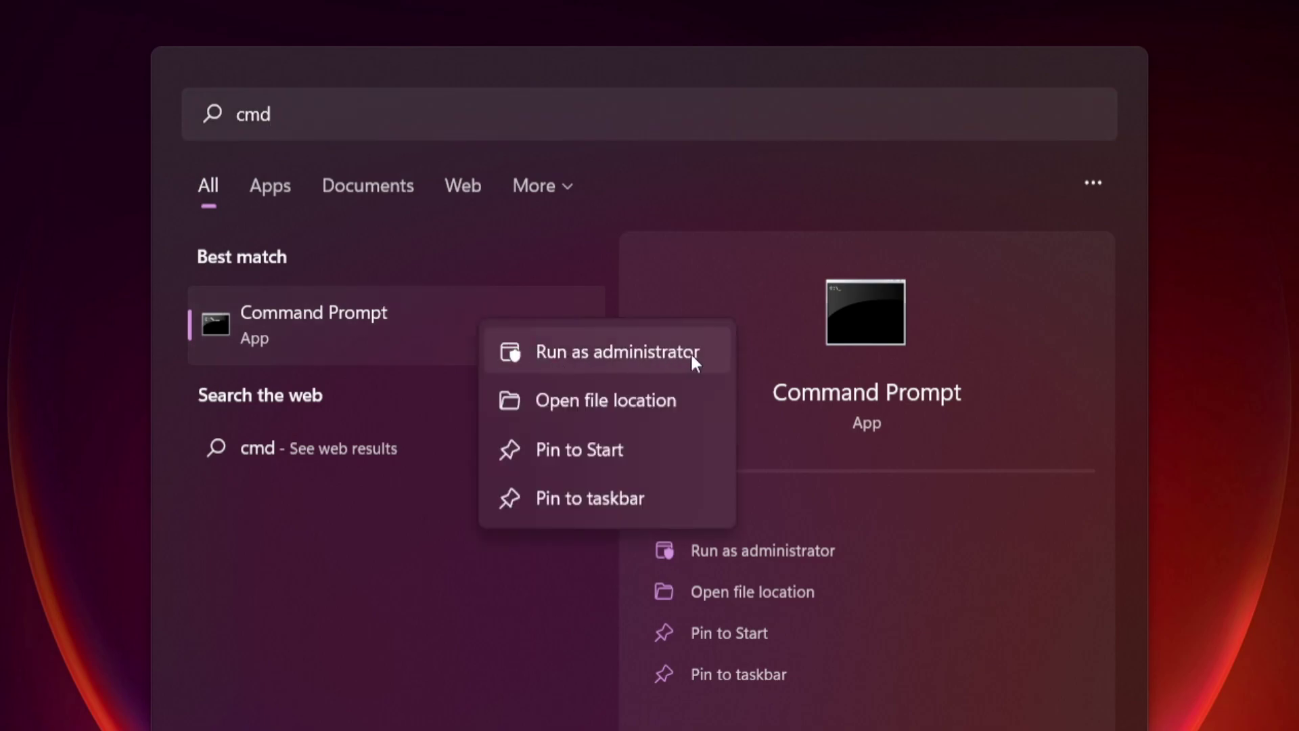
left_click(617, 351)
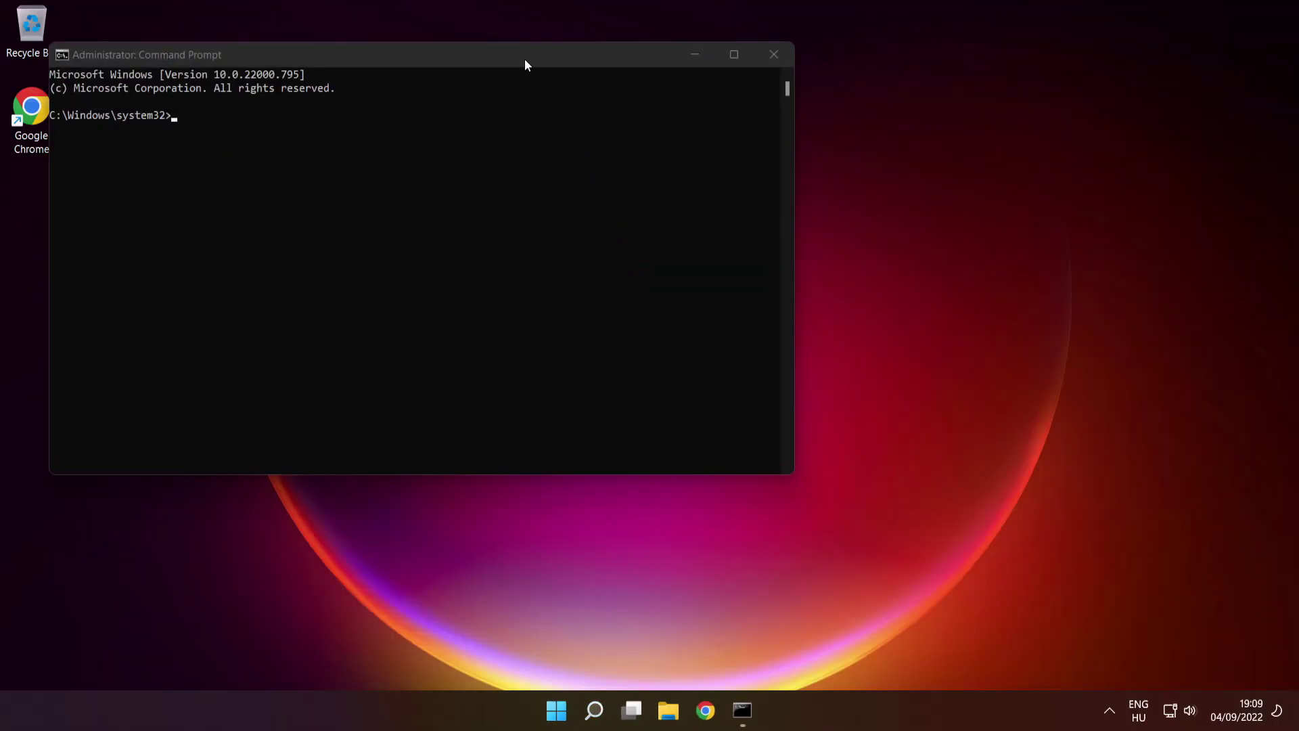
- Centre the Command Prompt window and start entering the sfc /scannow command
left_click_drag(523, 57, 748, 163)
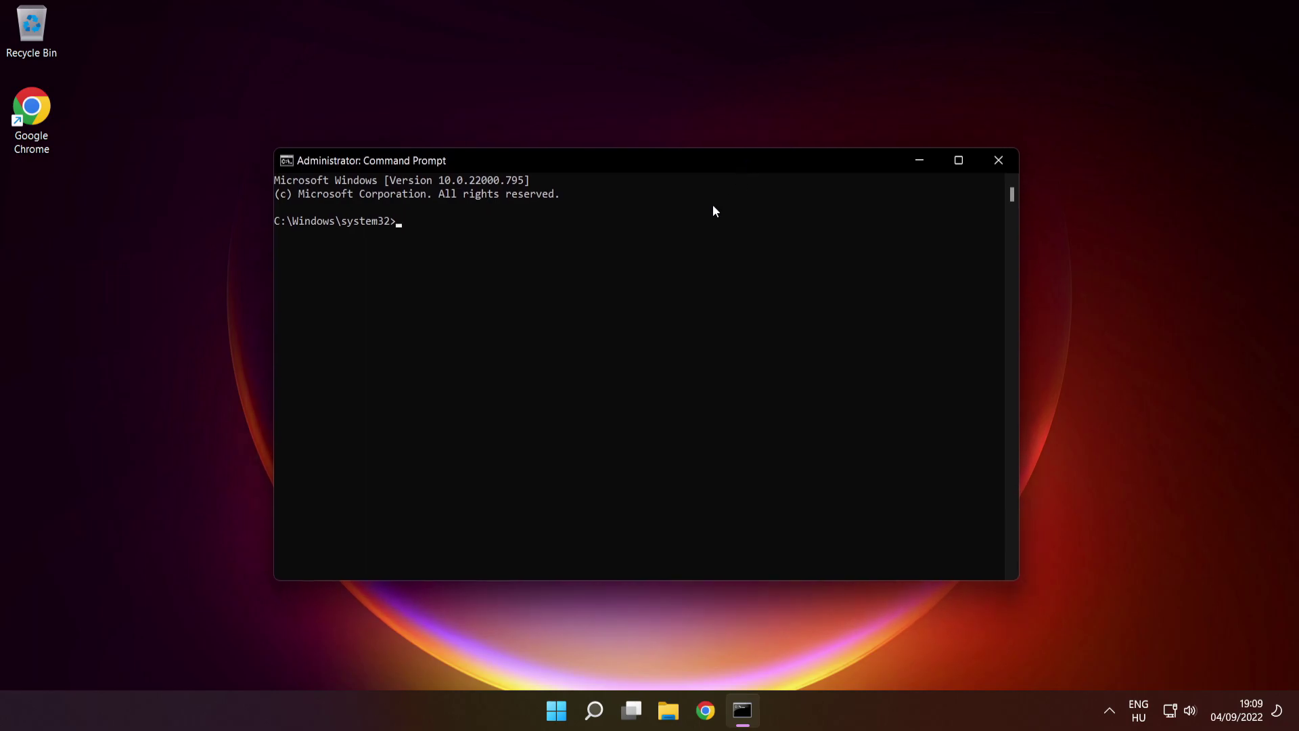
type("sfc /scannow")
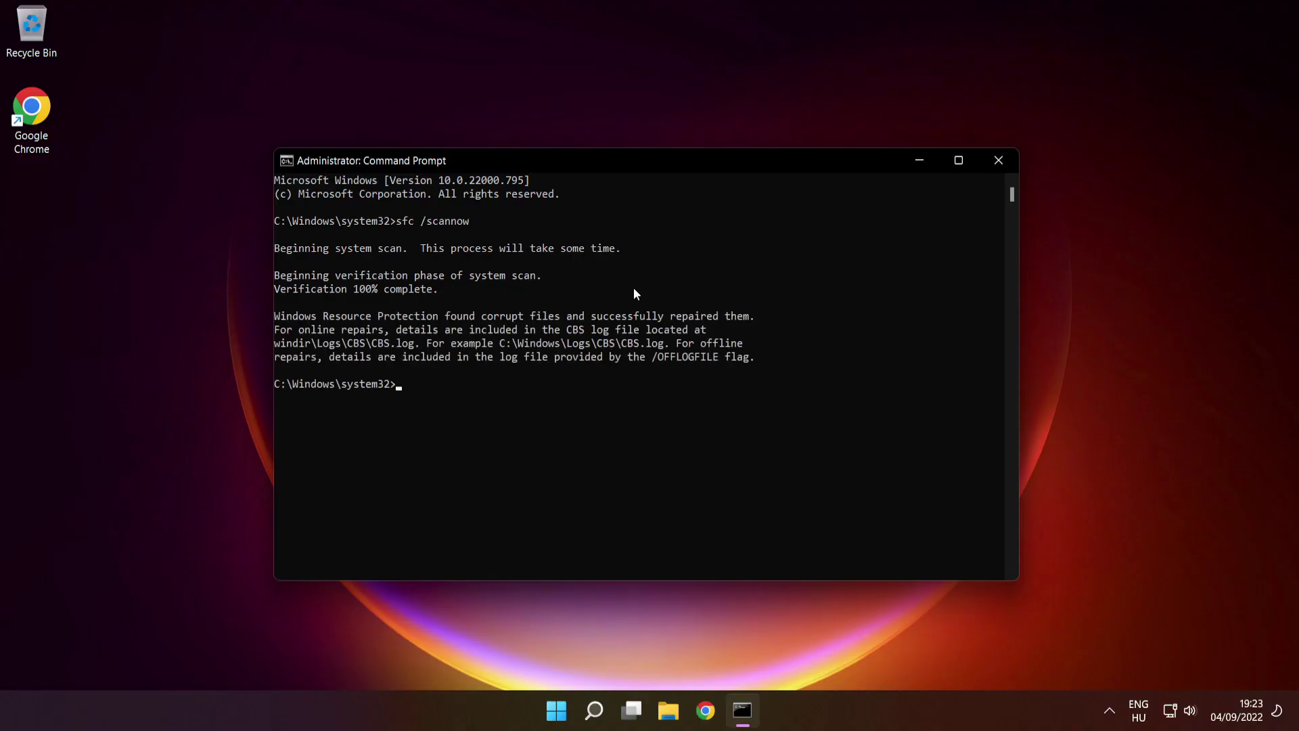
- Close Command Prompt and show the Start menu's Sleep, Shut down and Restart options
left_click(1001, 165)
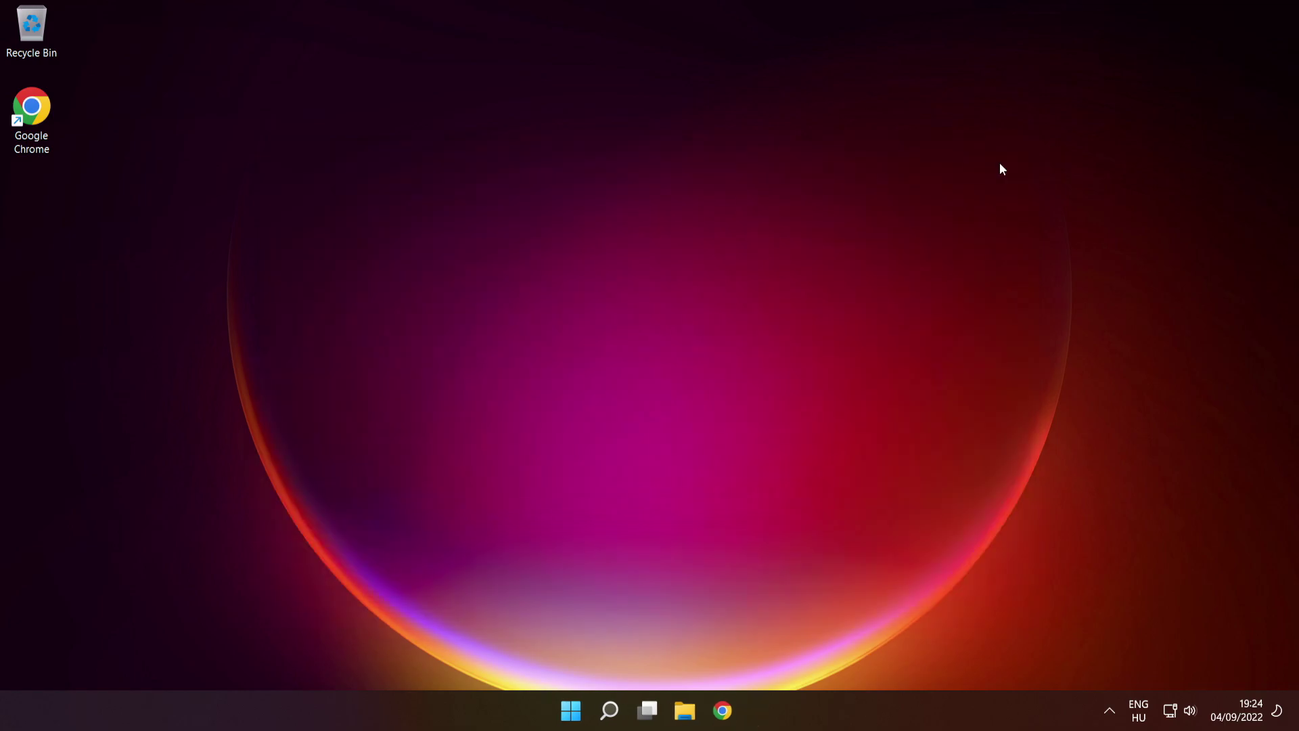
left_click(575, 710)
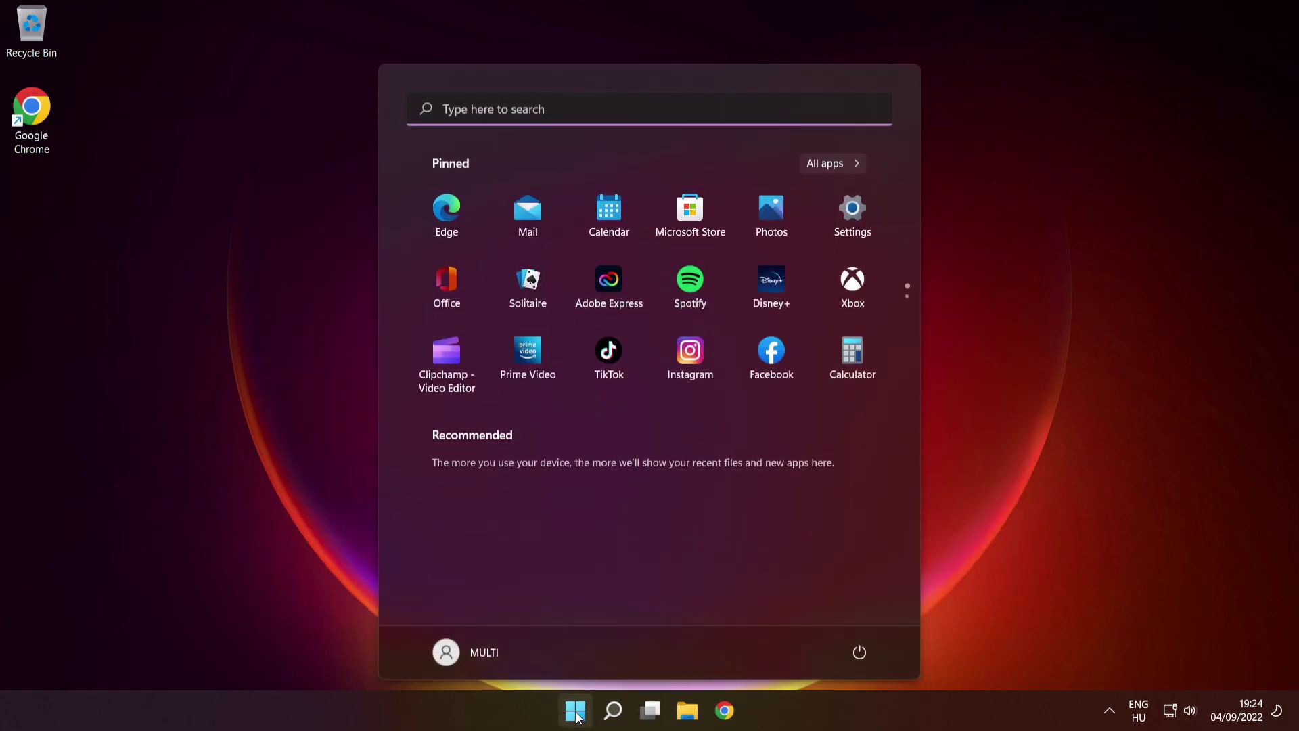
left_click(860, 652)
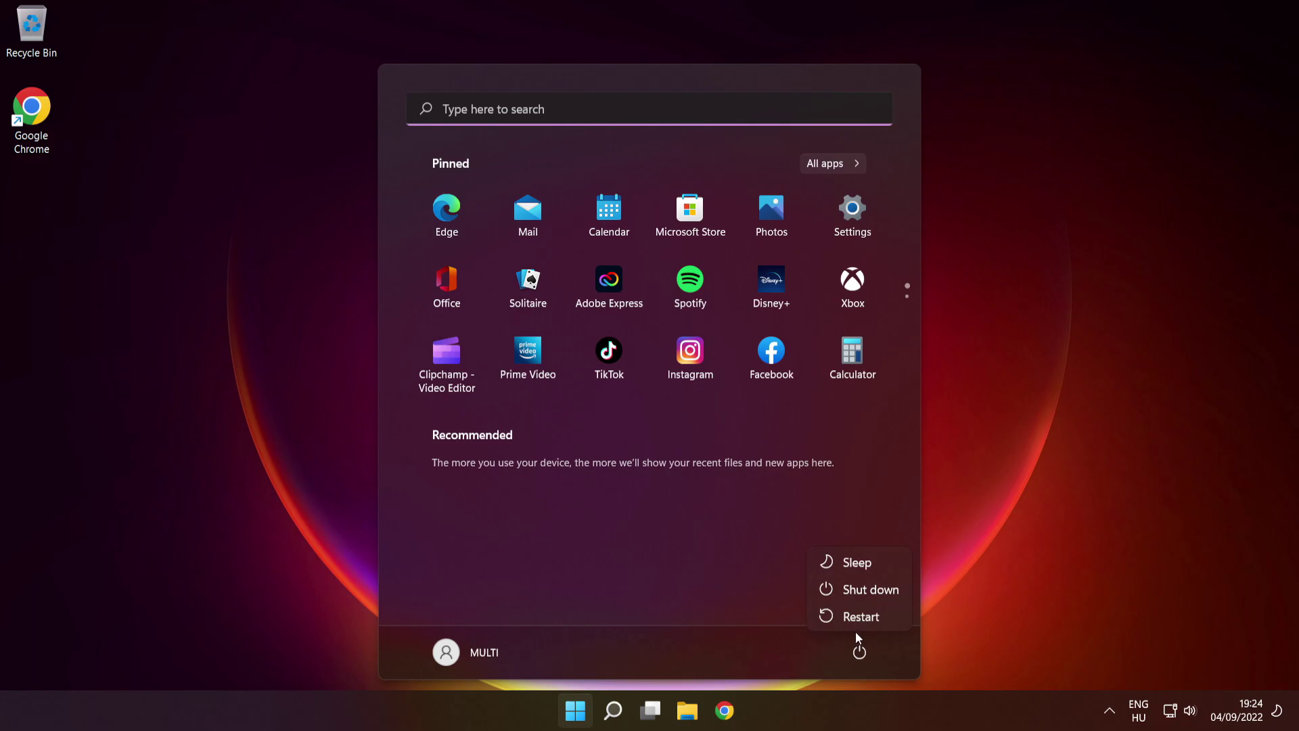